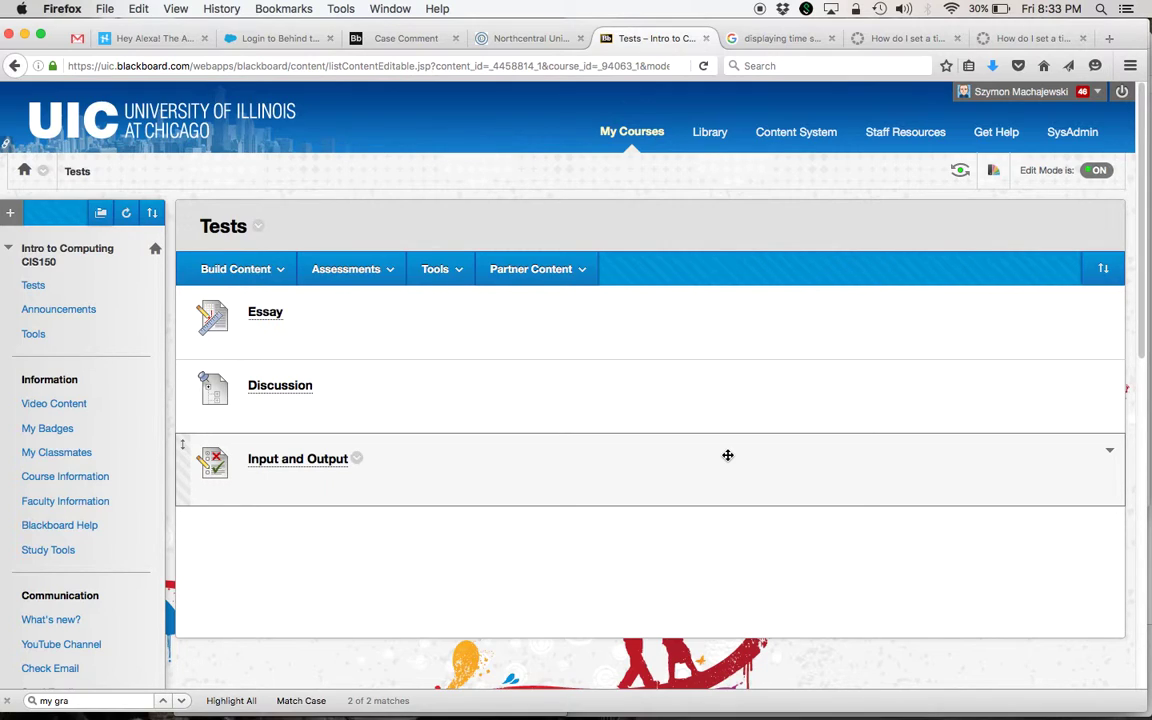
pyautogui.click(1051, 8)
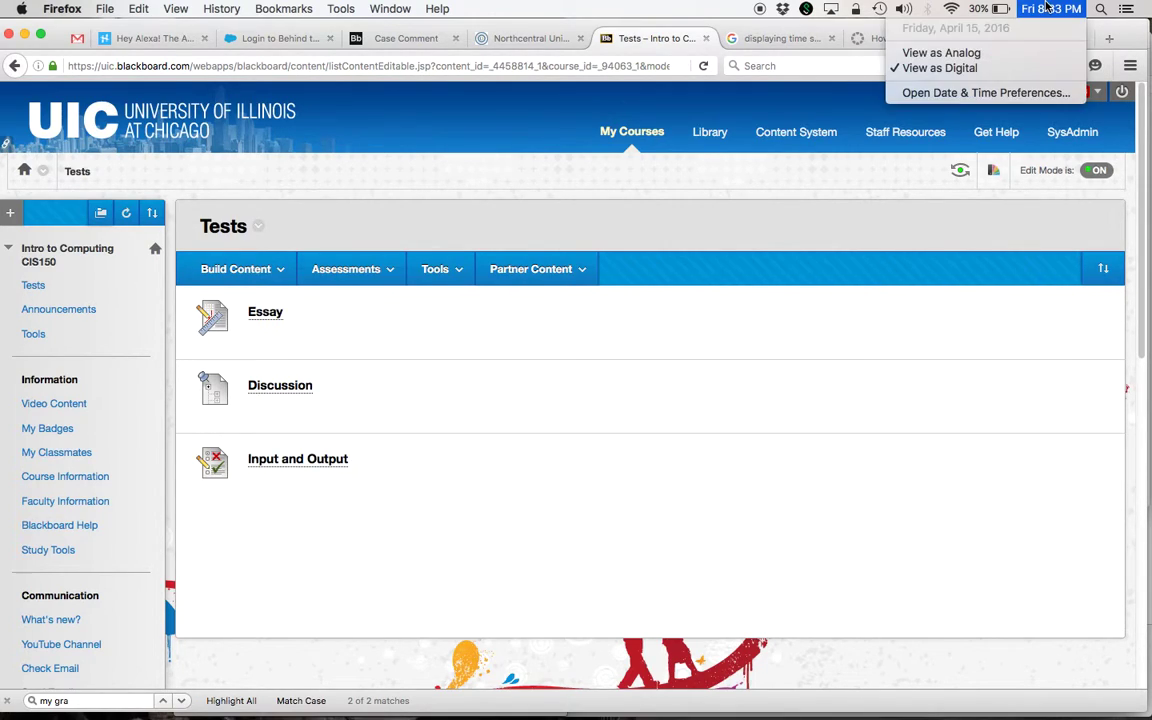
pyautogui.click(985, 92)
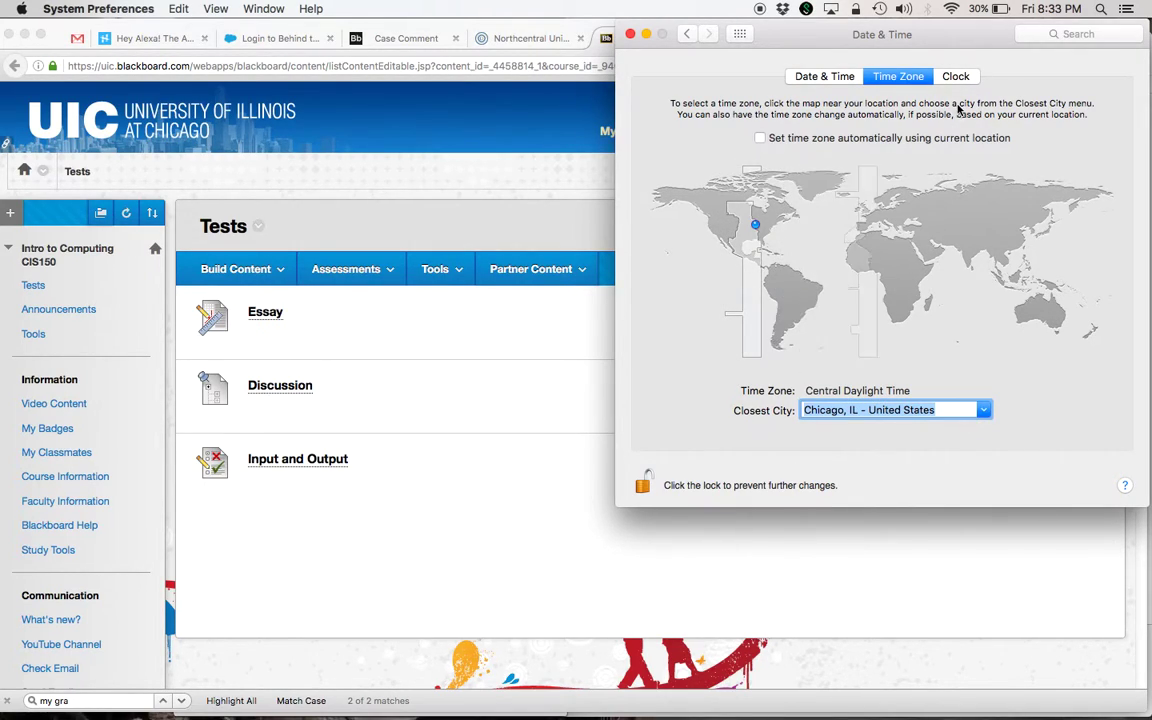
pyautogui.click(1050, 8)
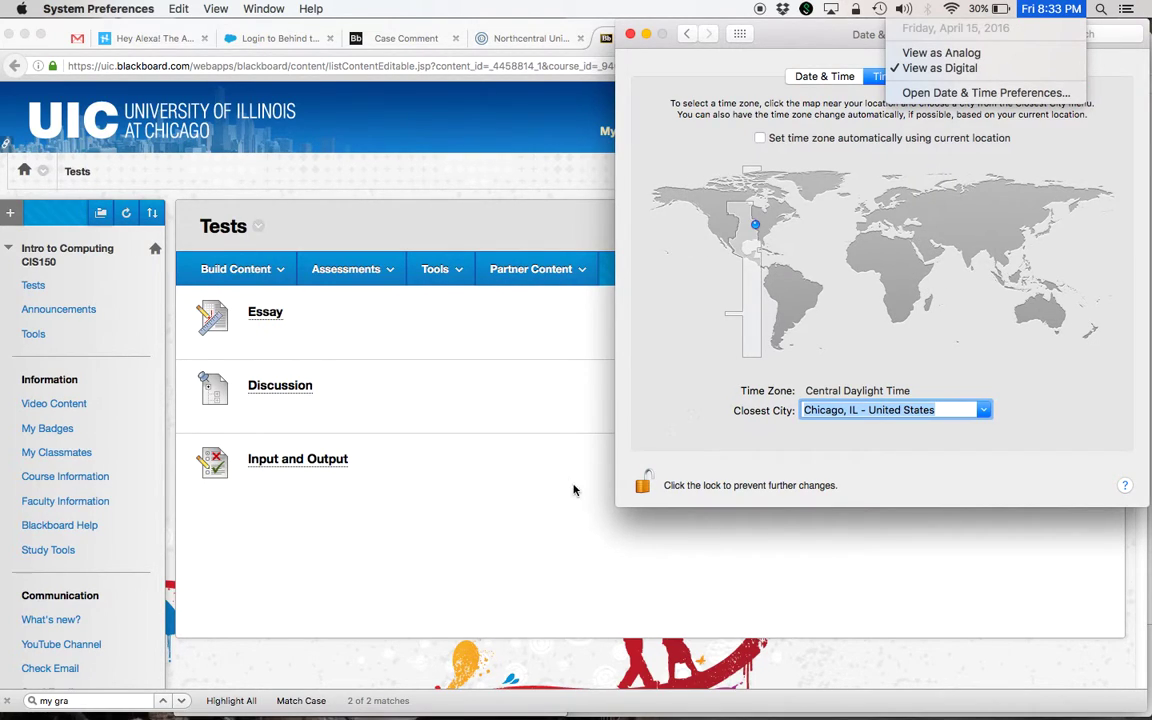
pyautogui.click(384, 537)
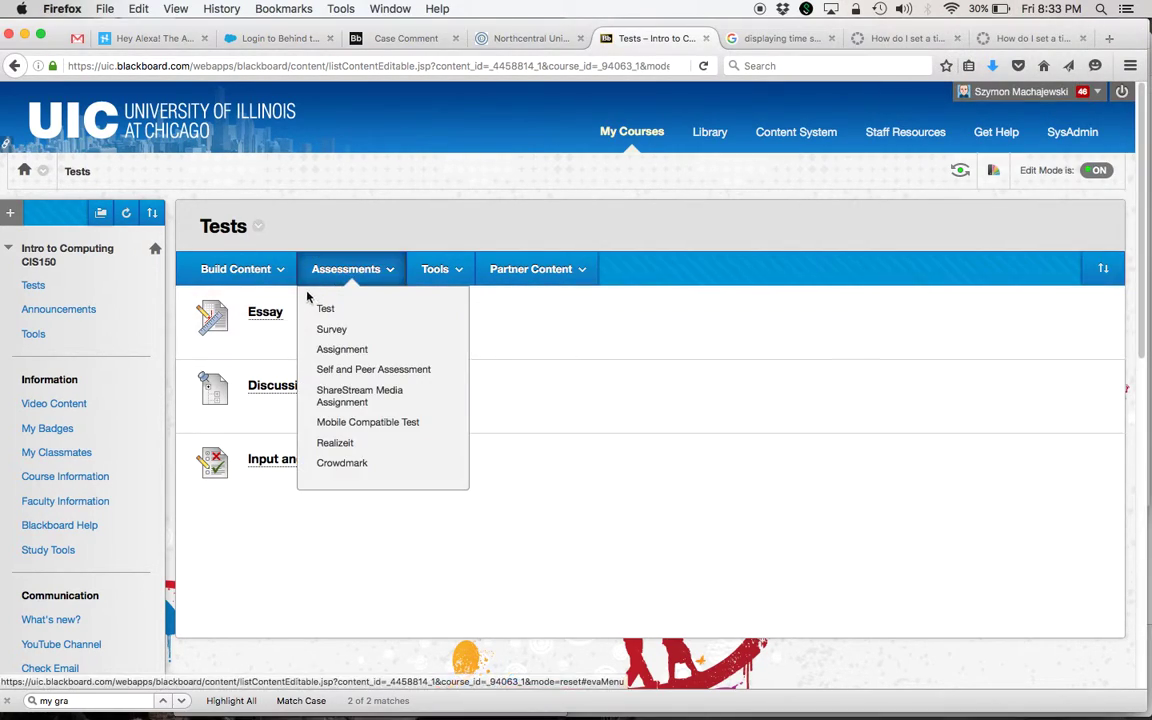
pyautogui.click(293, 317)
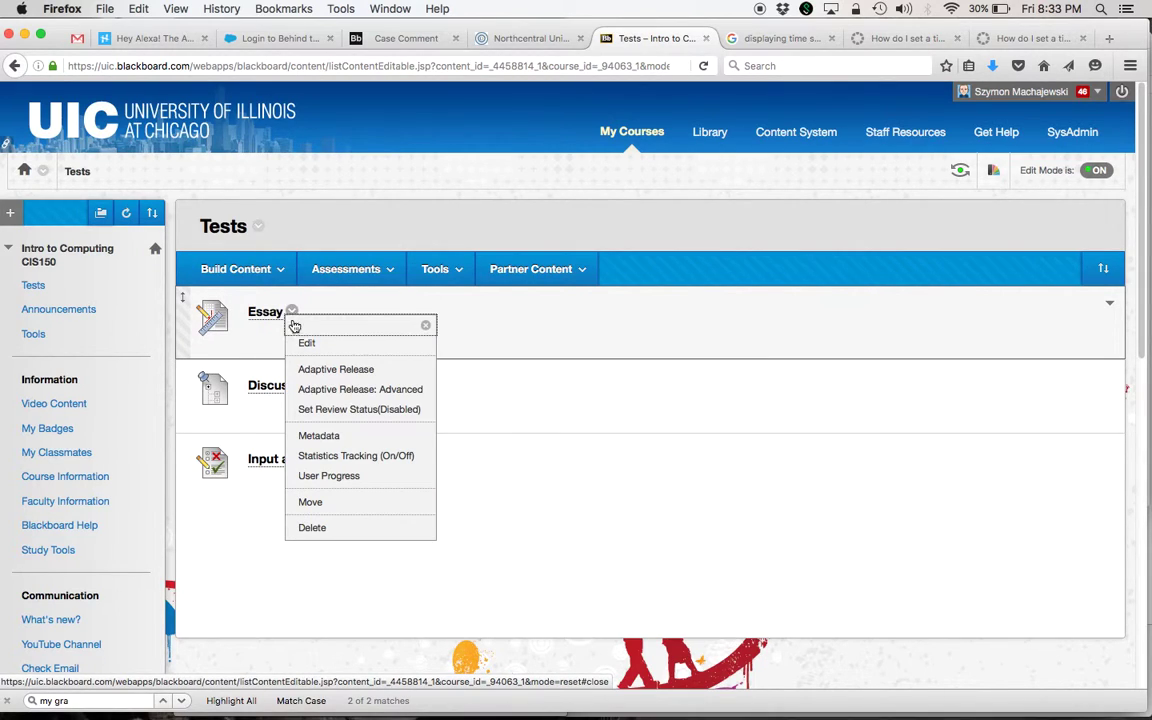
pyautogui.click(306, 344)
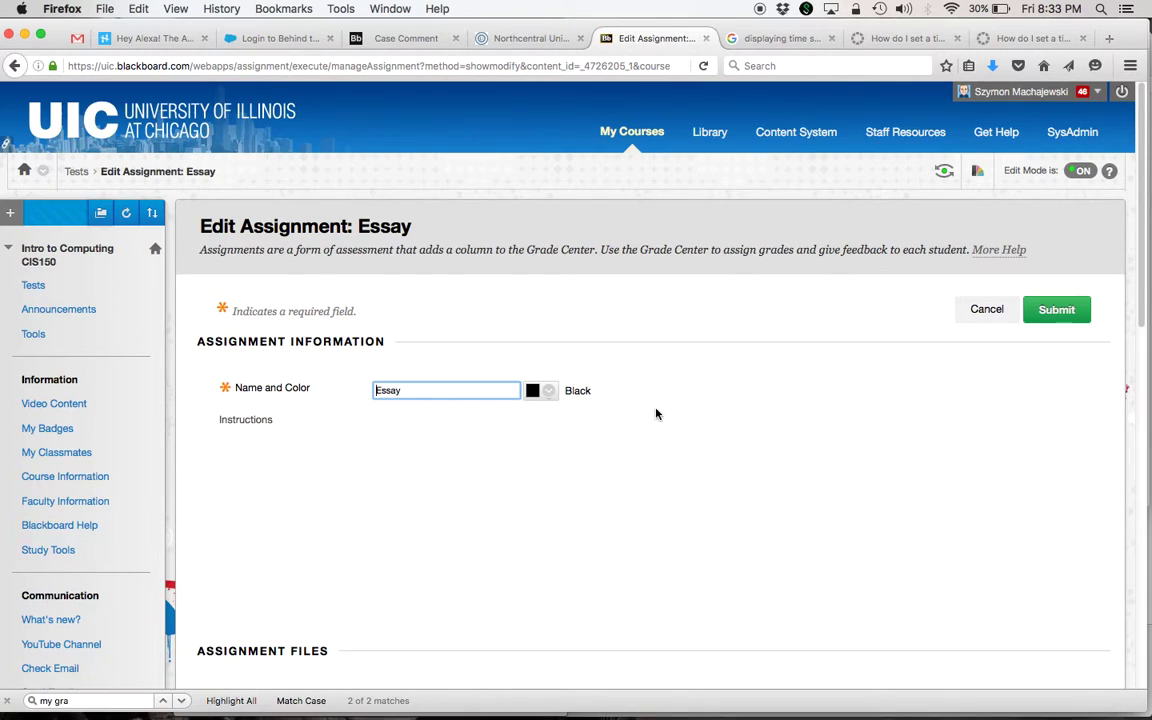
pyautogui.scroll(-2, 656, 411)
pyautogui.scroll(-3, 656, 411)
pyautogui.scroll(-1, 656, 411)
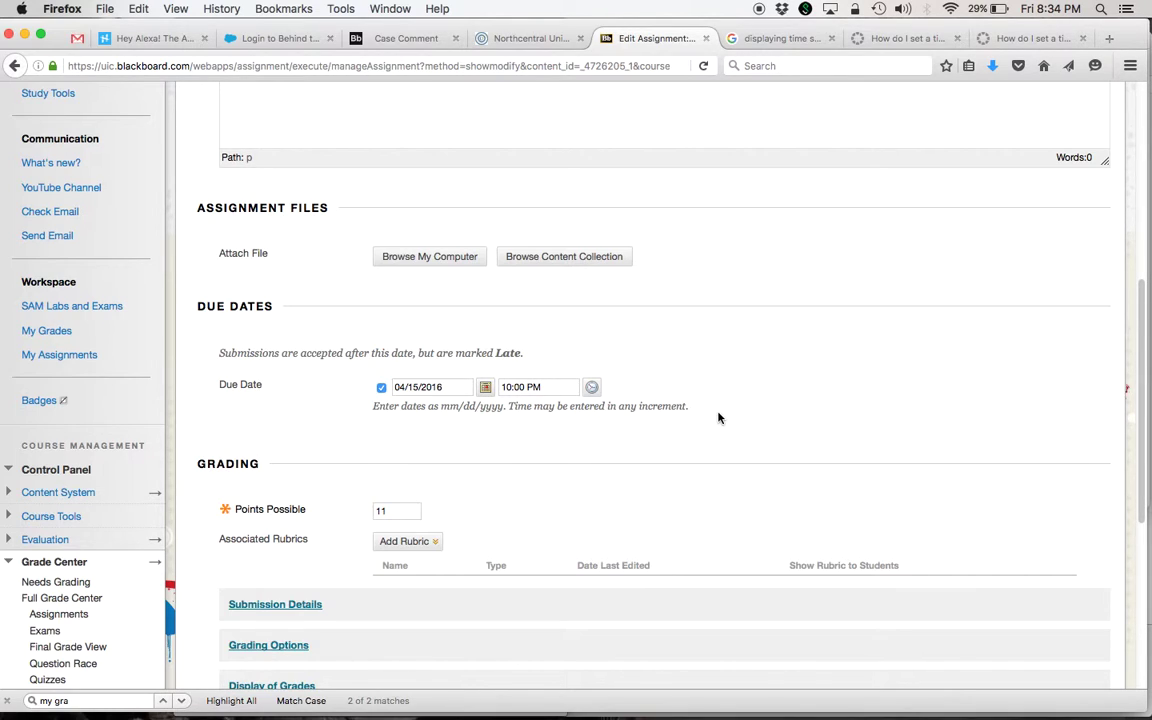
pyautogui.scroll(-1, 690, 407)
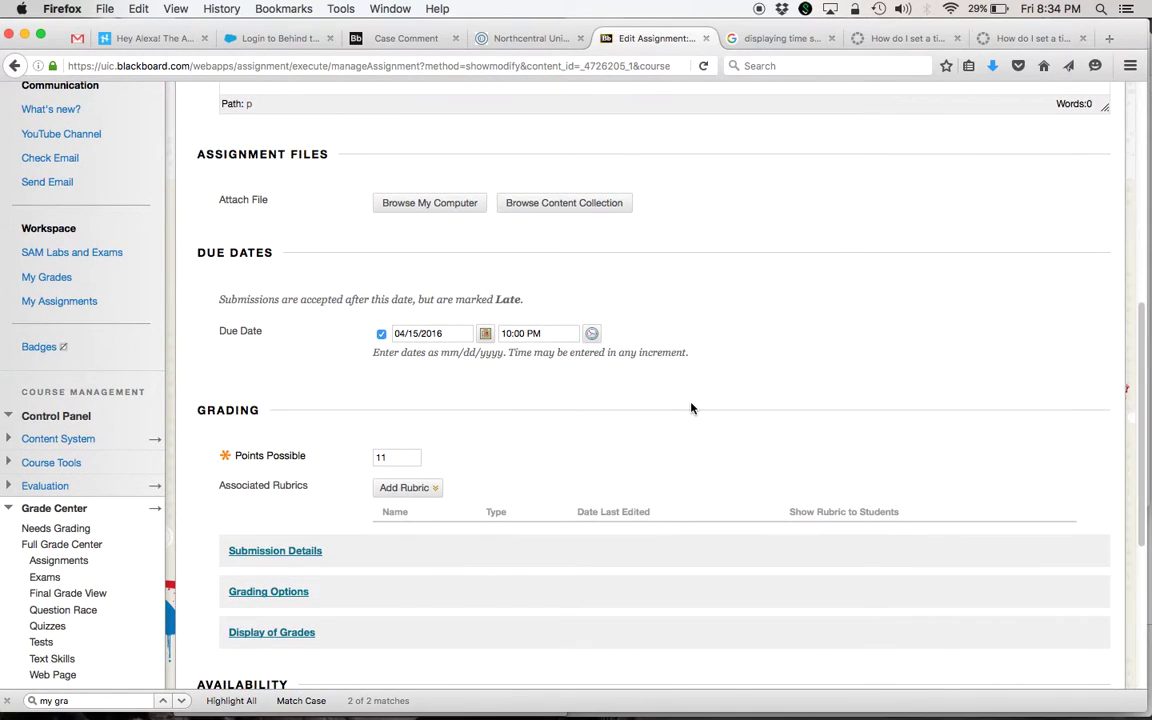
pyautogui.scroll(-3, 690, 407)
pyautogui.scroll(-3, 690, 407)
pyautogui.scroll(7, 690, 408)
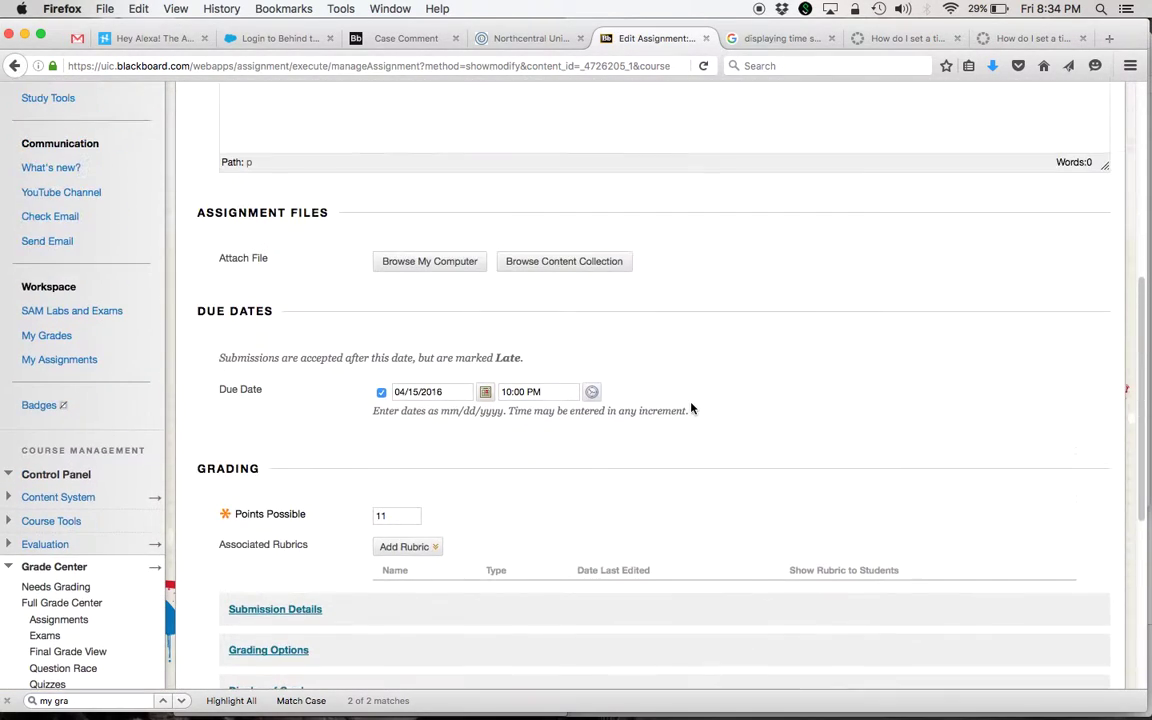
pyautogui.scroll(1, 690, 407)
pyautogui.scroll(-5, 690, 407)
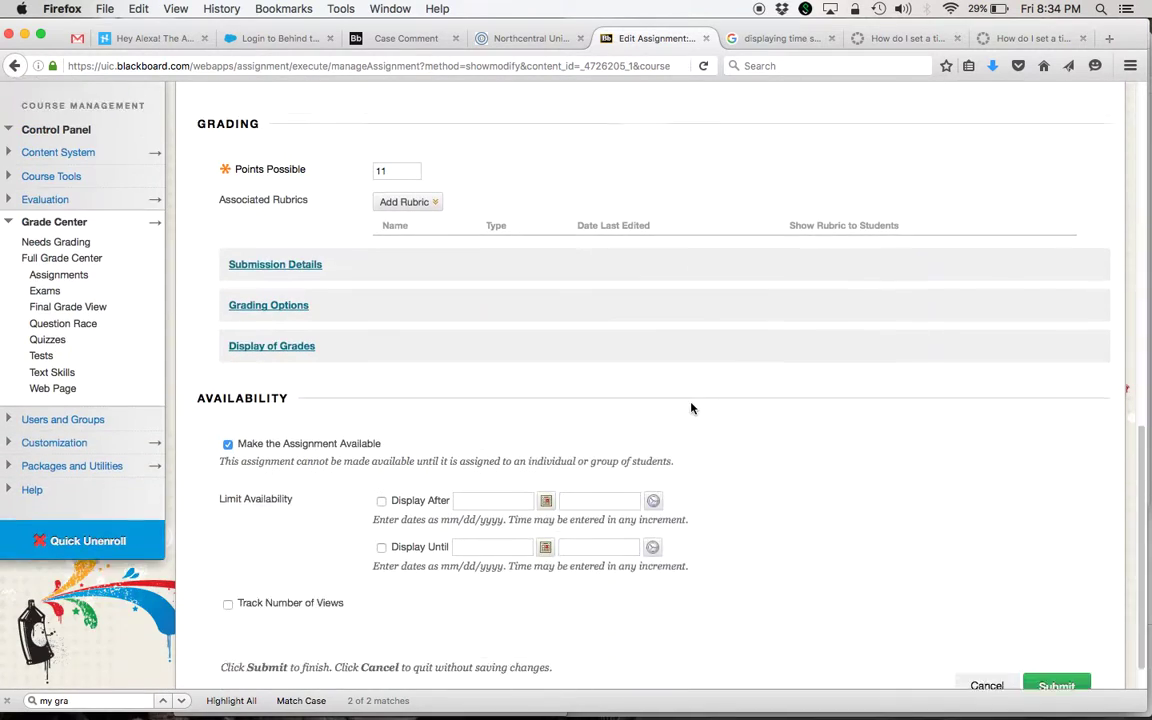
pyautogui.scroll(-3, 690, 407)
pyautogui.click(986, 643)
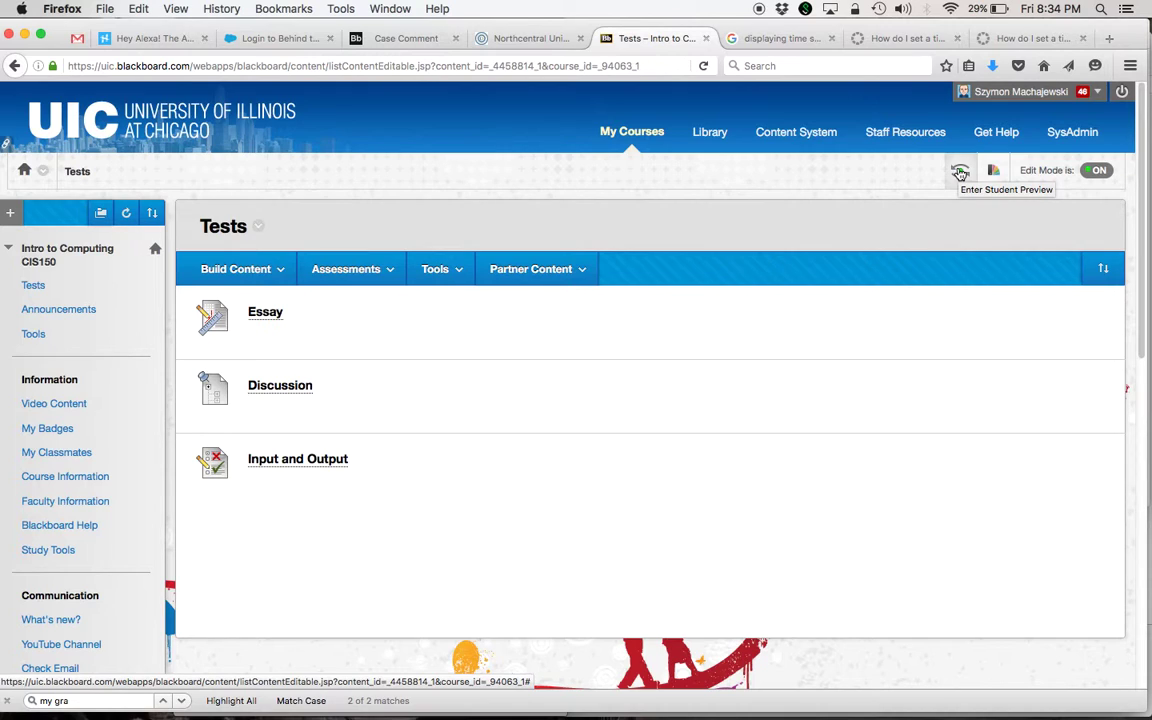
# - Set the computer's time zone to Warsaw, Poland (CEST) and verify the clock reads Saturday 3:34 AM
pyautogui.click(1050, 8)
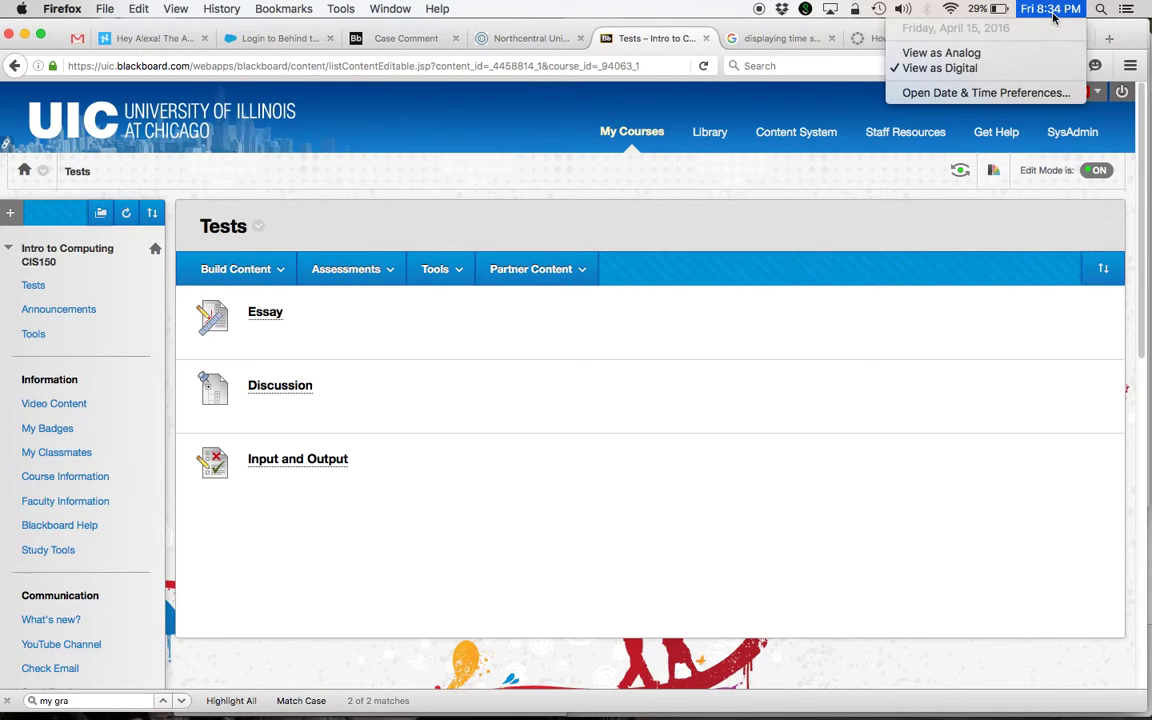
pyautogui.click(992, 93)
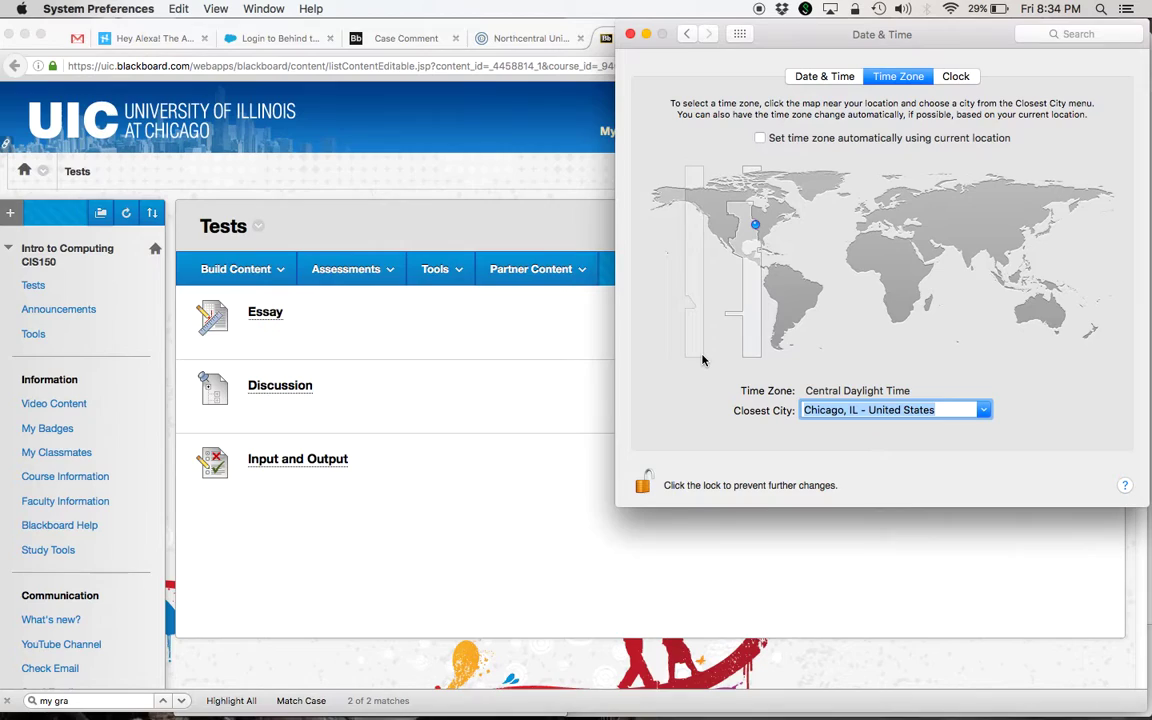
pyautogui.write('wa')
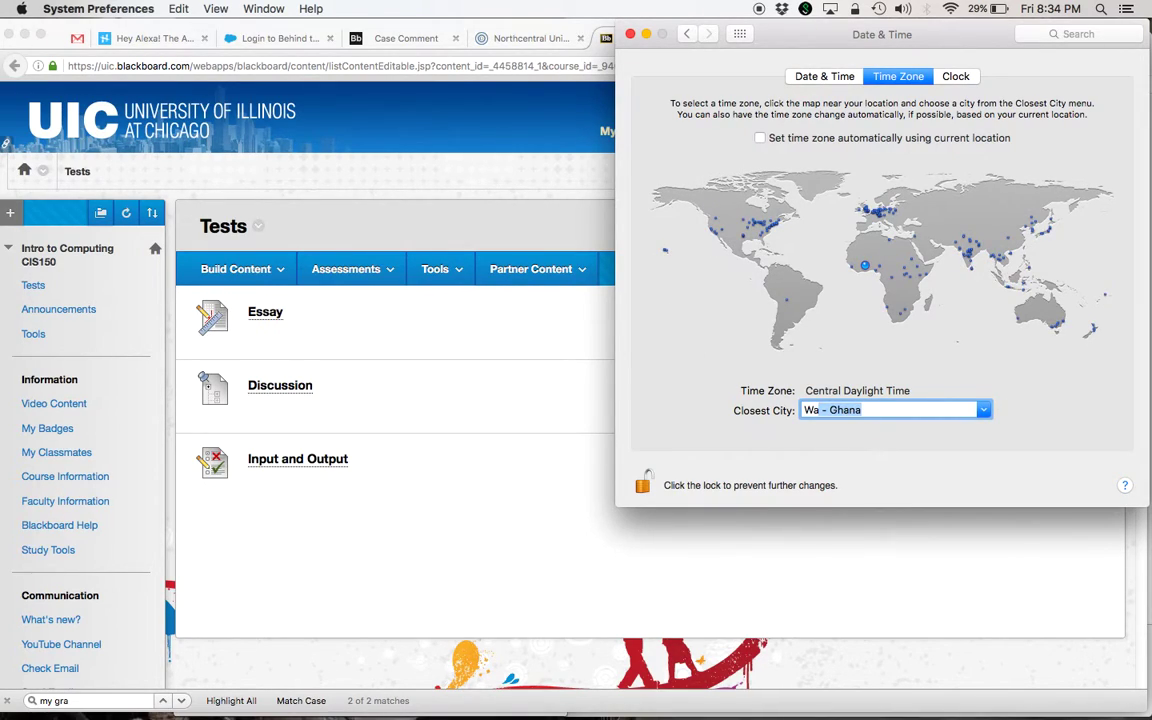
pyautogui.write('rsaw')
pyautogui.press('Return')
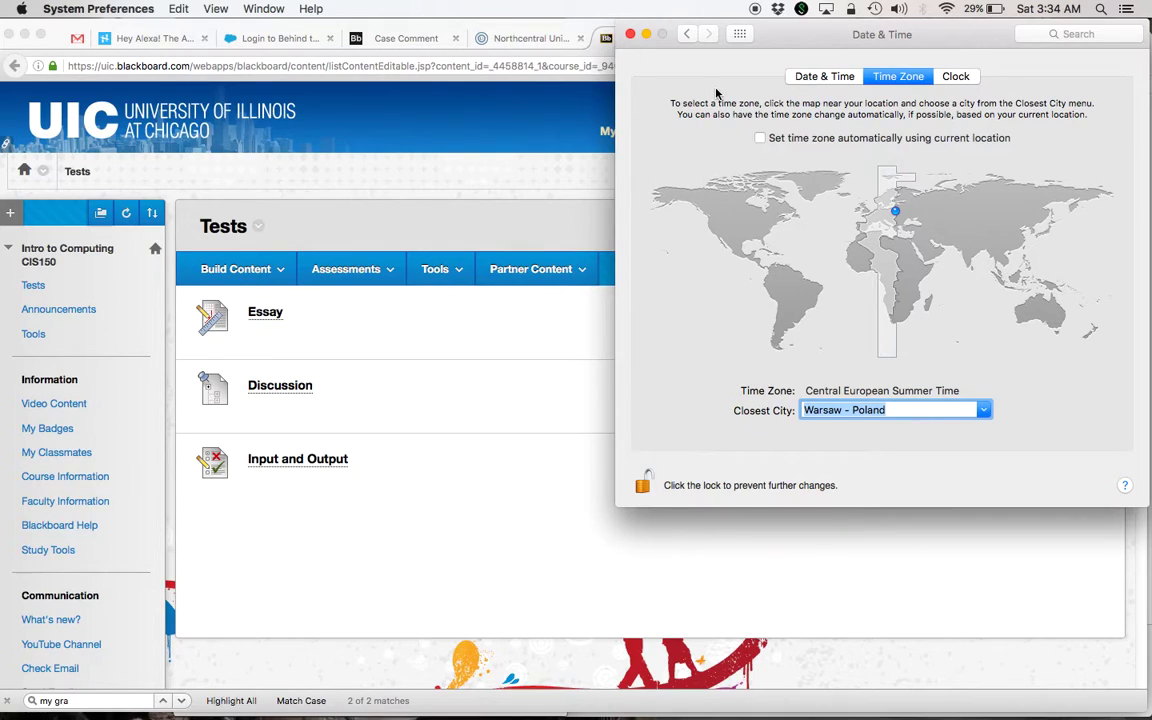
pyautogui.click(1050, 8)
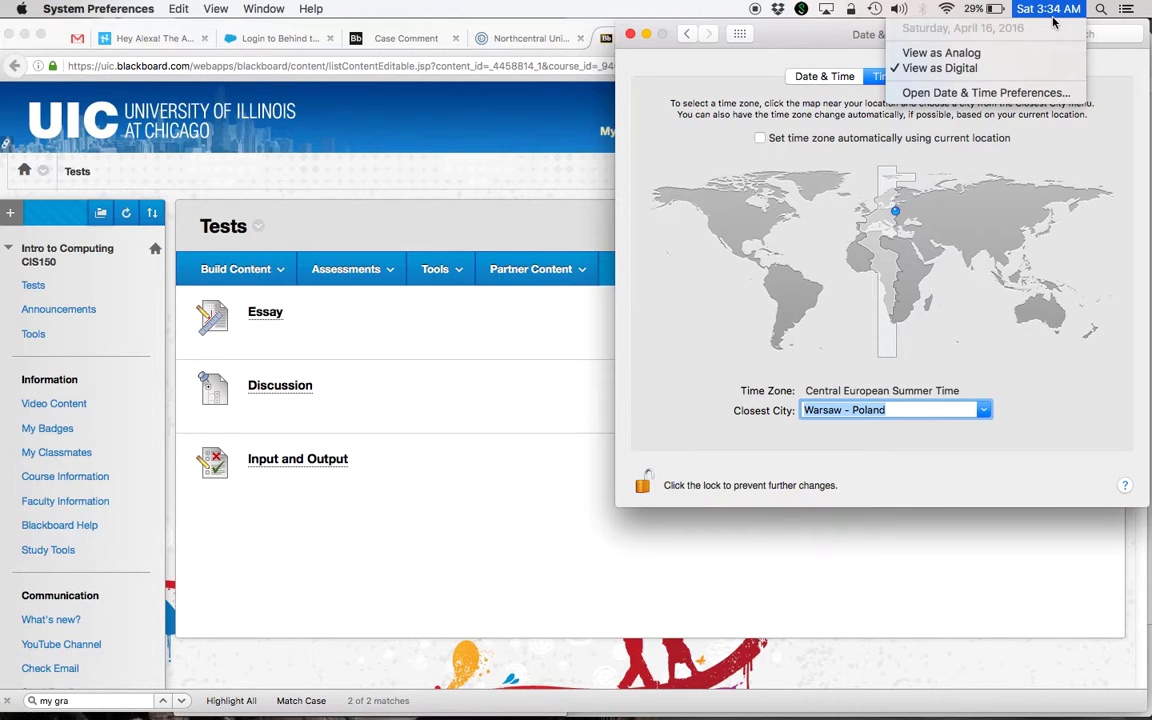
# - Enter Student Preview and open the Essay assignment under Tests
pyautogui.click(463, 327)
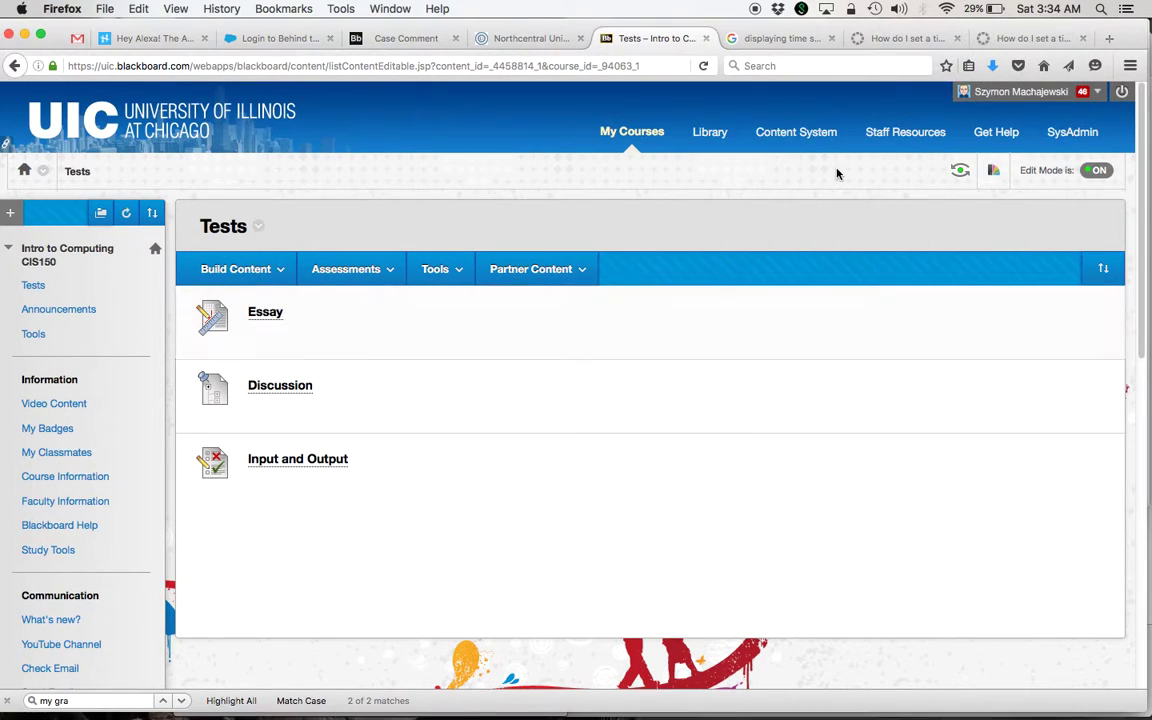
pyautogui.click(957, 172)
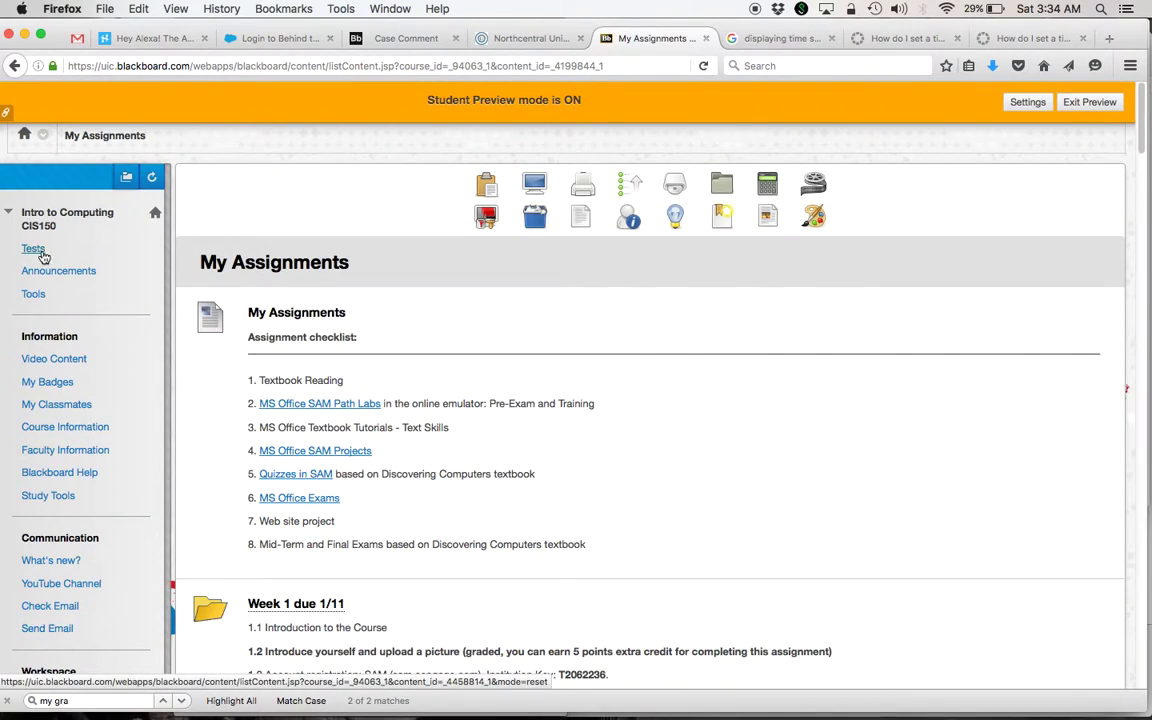
pyautogui.click(33, 248)
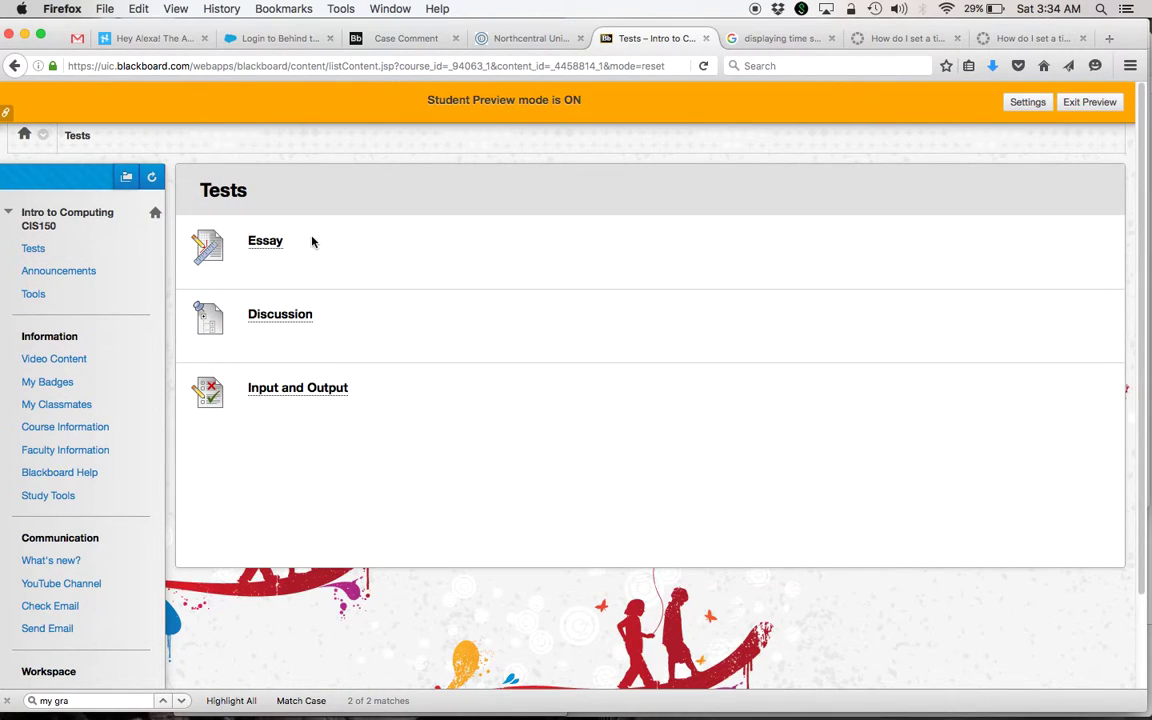
pyautogui.click(266, 246)
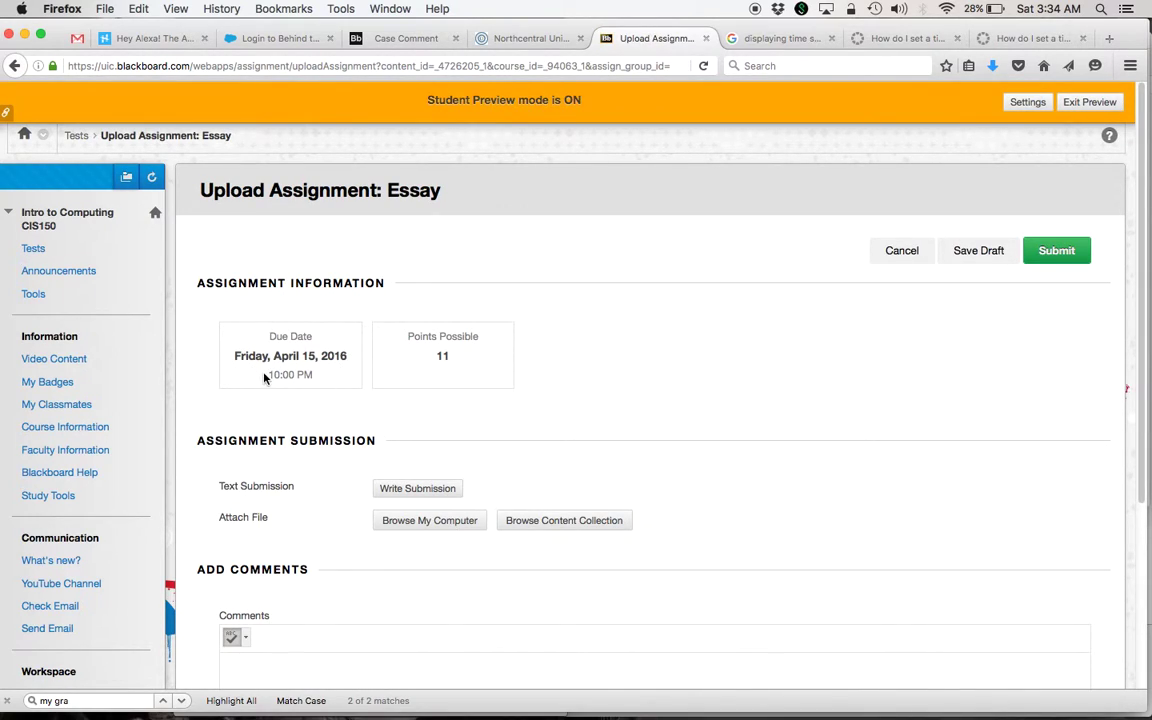
# - Compare the Essay's Friday, April 15, 2016 10:00 PM due date with the system clock
pyautogui.moveTo(268, 376)
pyautogui.mouseDown()
pyautogui.moveTo(318, 378)
pyautogui.moveTo(313, 356)
pyautogui.mouseUp()
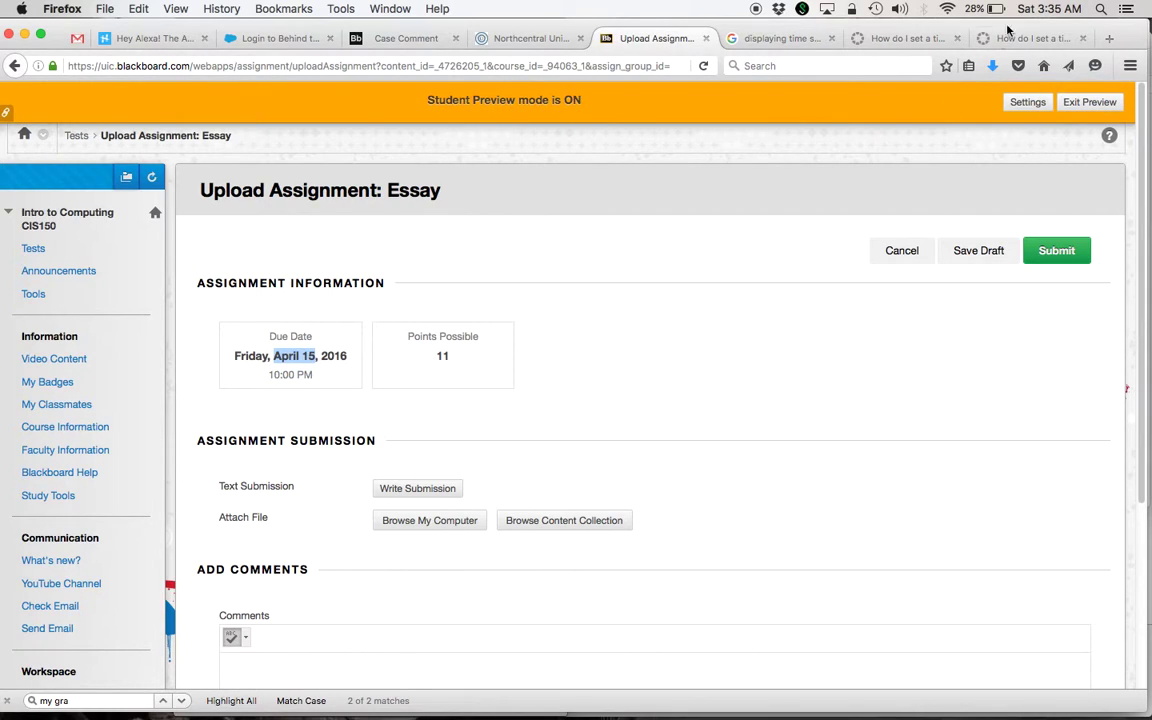
pyautogui.click(1036, 8)
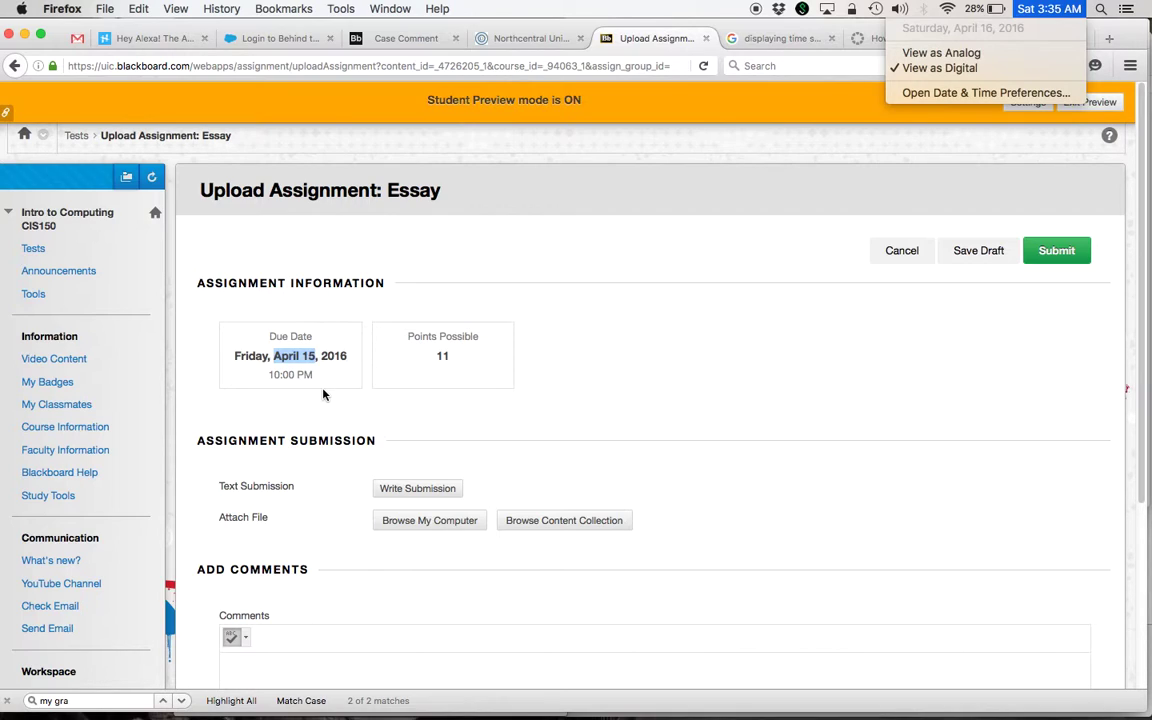
pyautogui.click(578, 427)
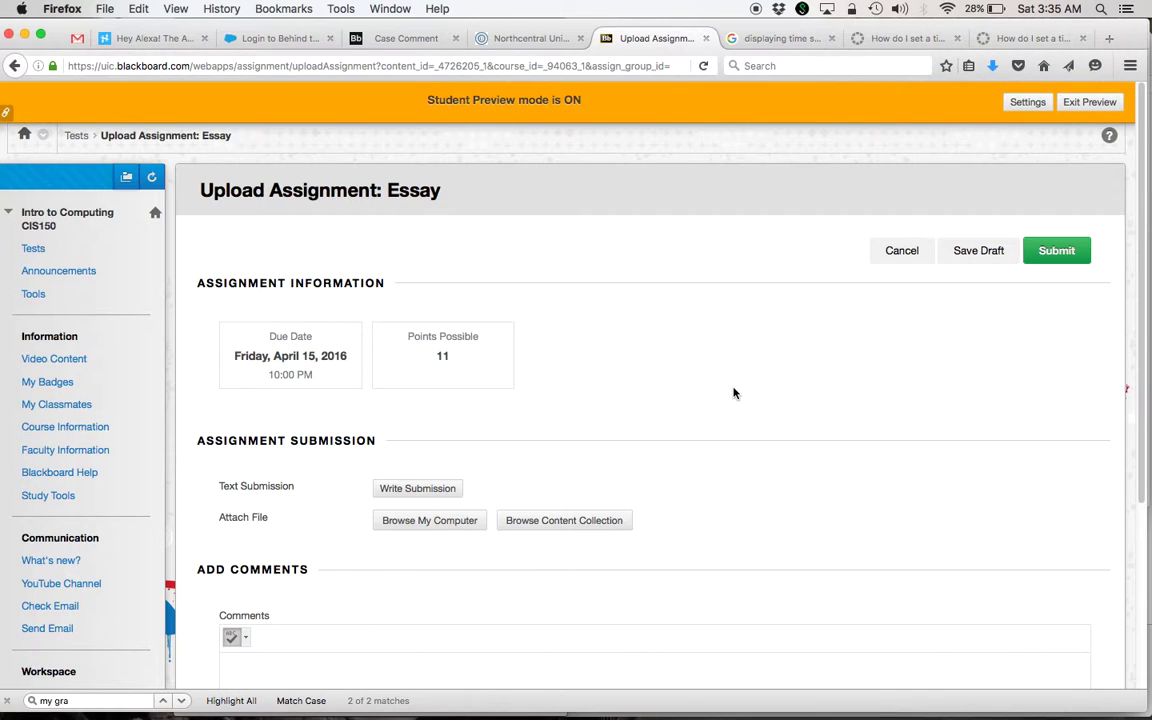
pyautogui.scroll(-3, 734, 392)
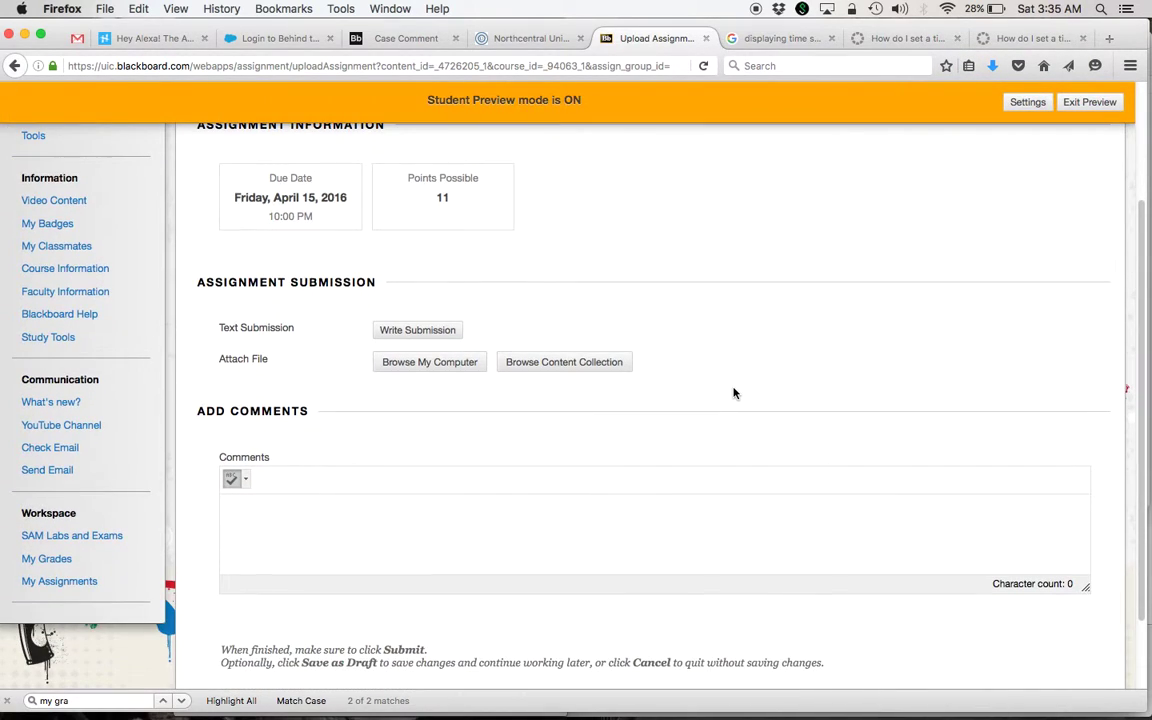
pyautogui.click(639, 504)
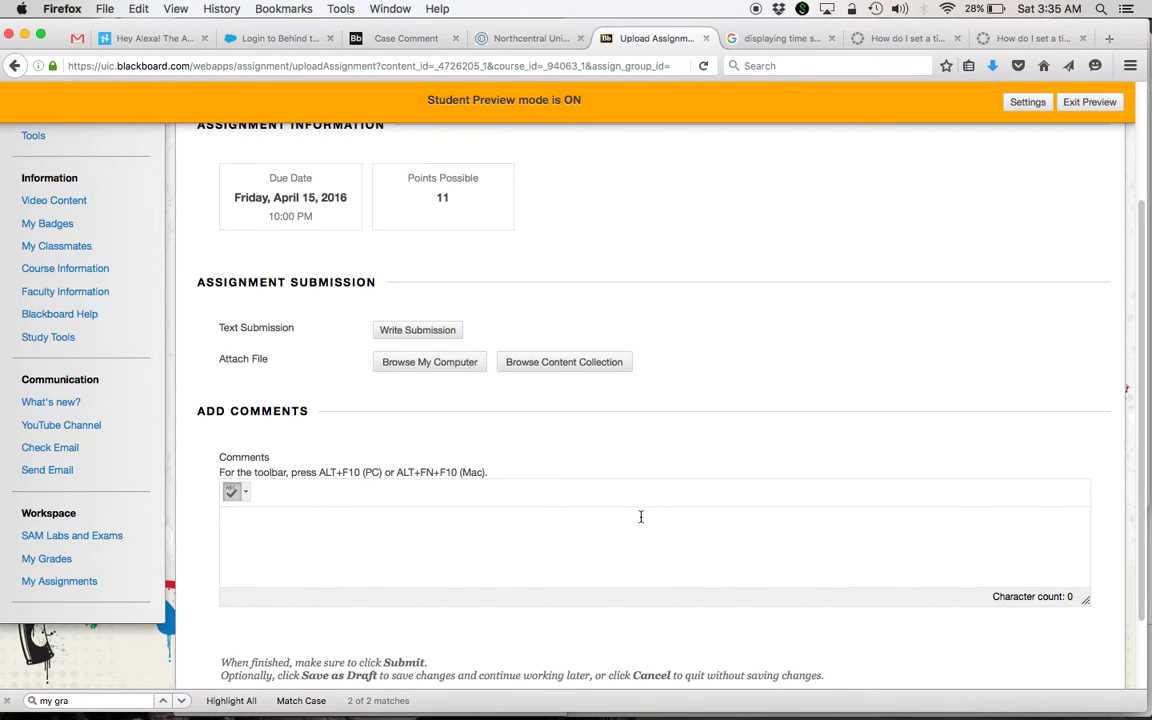
pyautogui.write('test')
pyautogui.scroll(-2, 700, 500)
pyautogui.scroll(5, 850, 460)
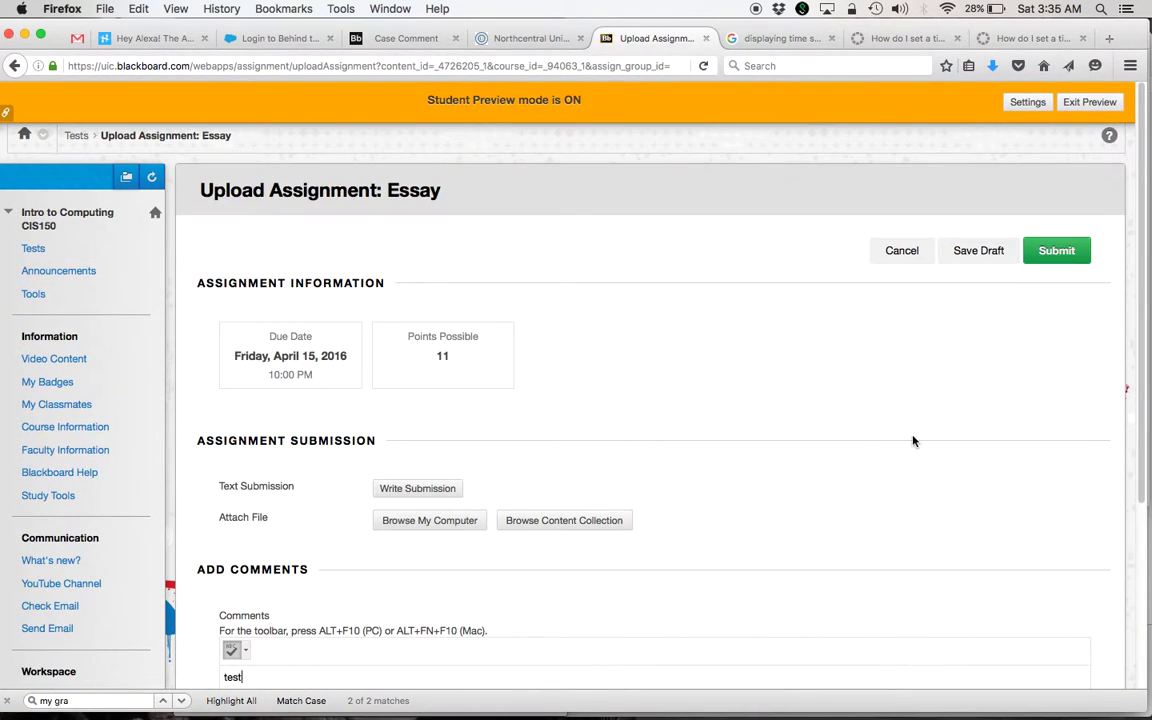
pyautogui.click(958, 245)
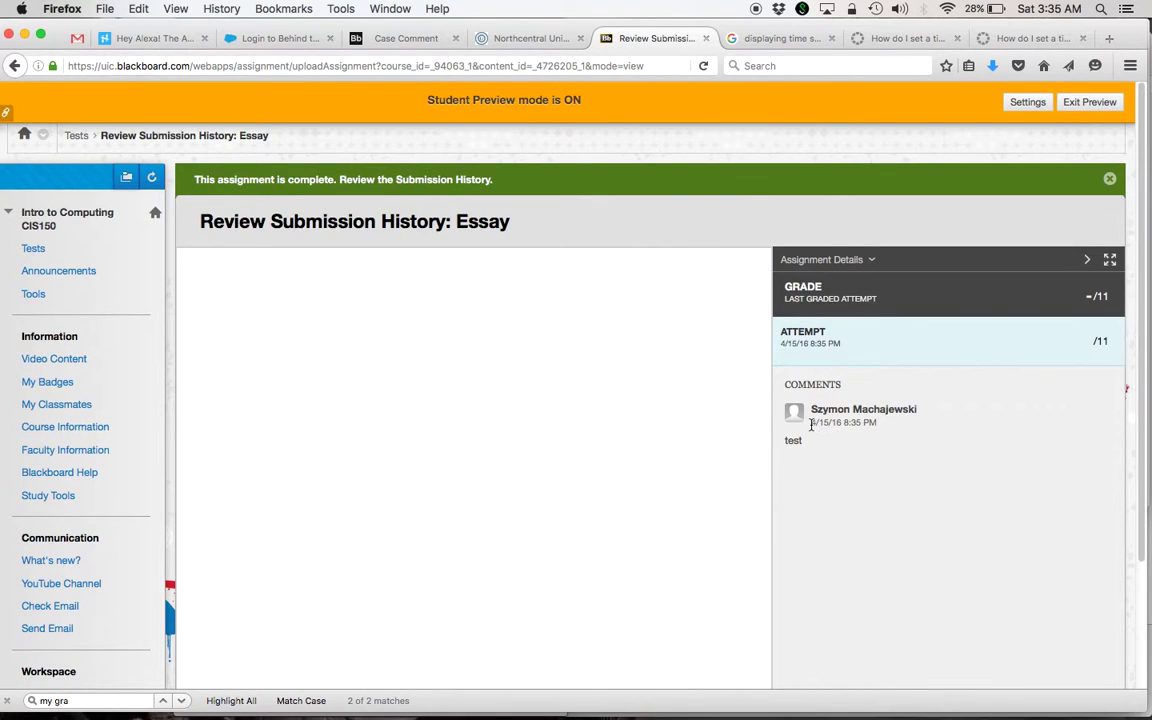
pyautogui.moveTo(811, 424); pyautogui.dragTo(876, 421)
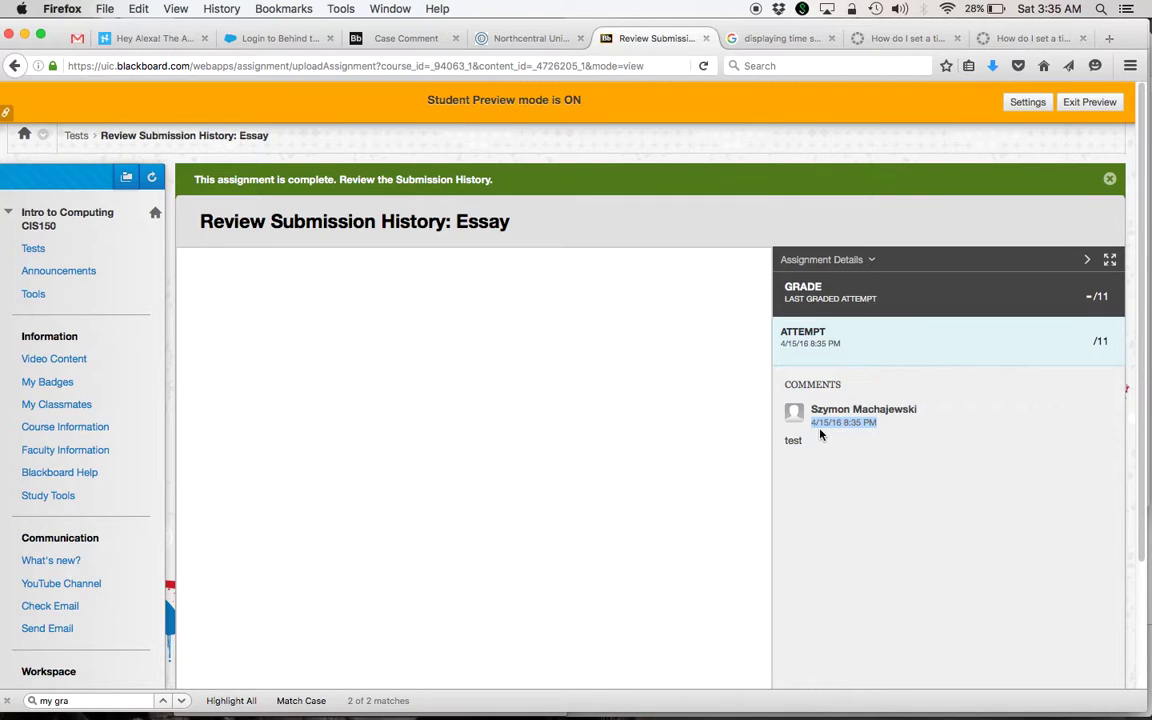
pyautogui.click(1049, 8)
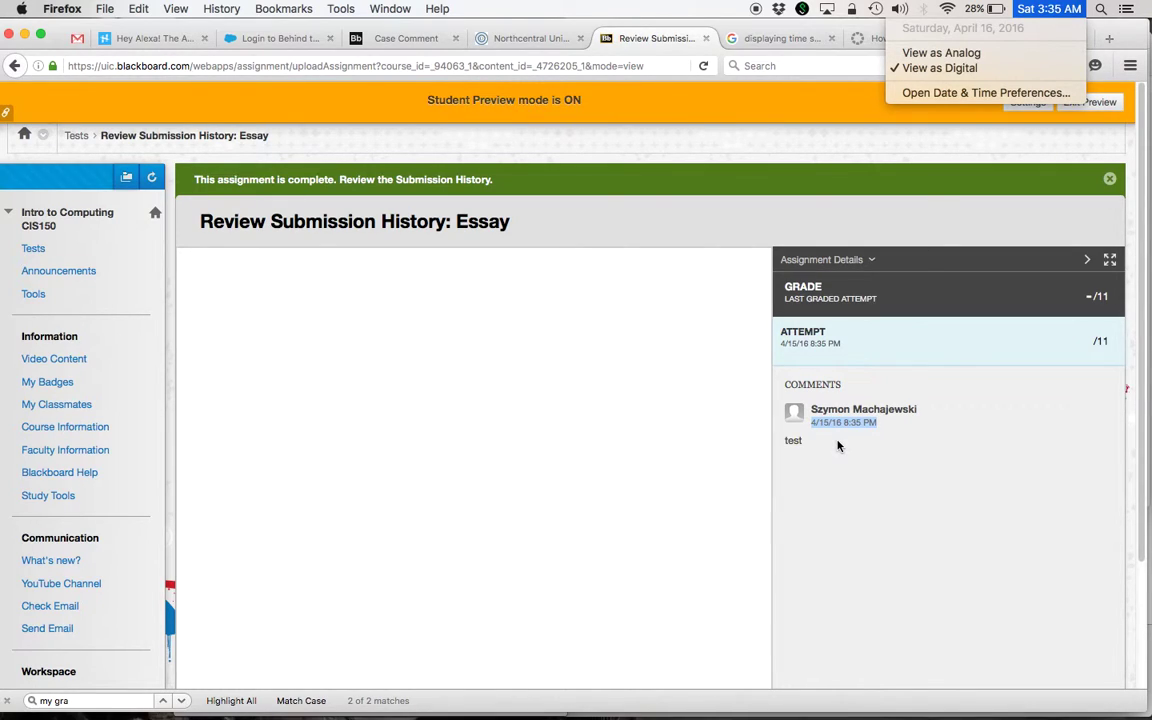
pyautogui.click(831, 441)
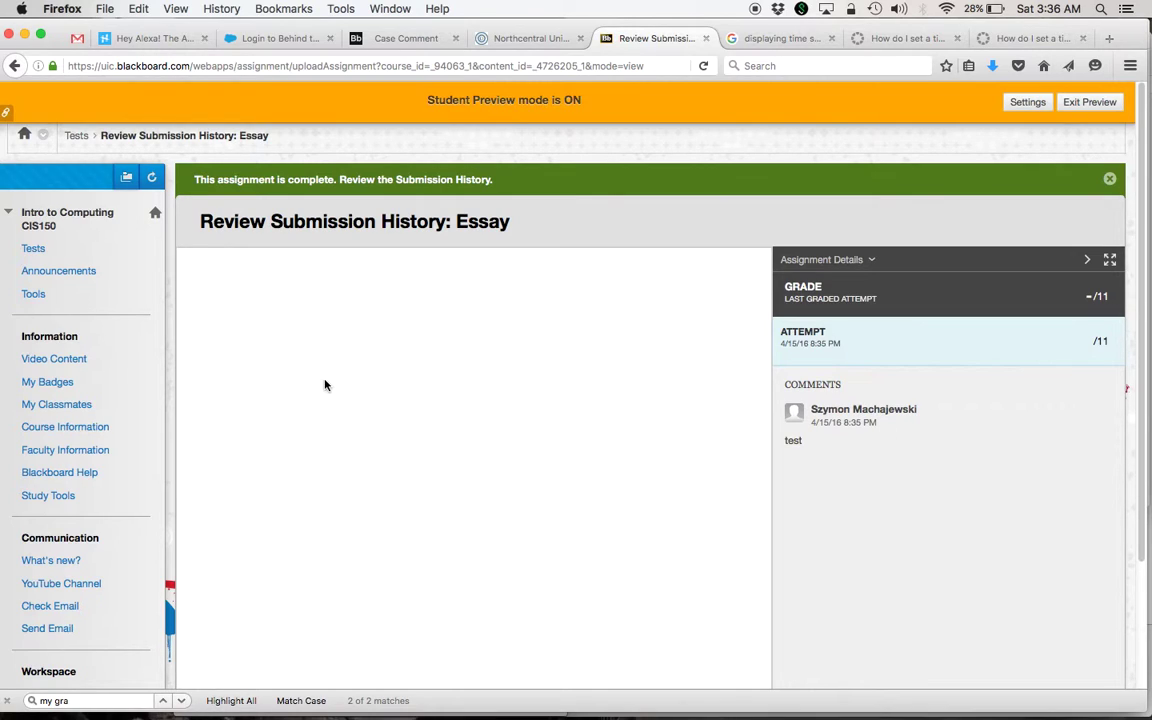
# - Open Announcements and inspect the Welcome post's August 21, 2013 7:41:20 AM CDT timestamp
pyautogui.click(73, 276)
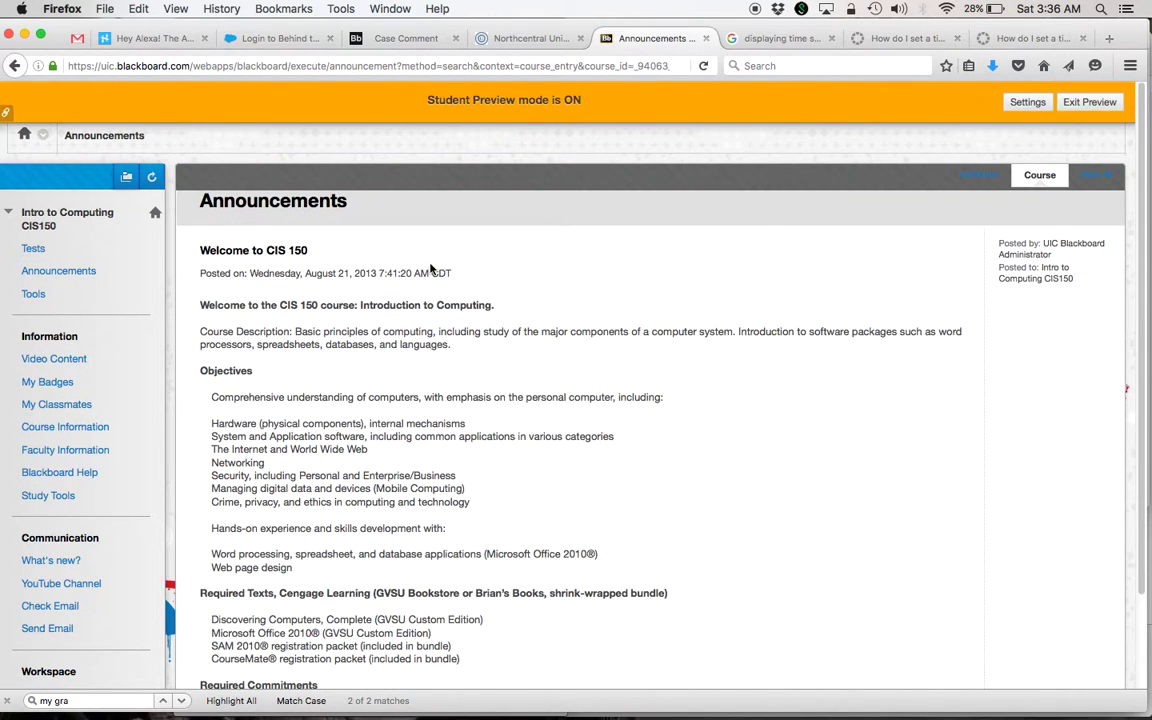
pyautogui.moveTo(432, 273); pyautogui.dragTo(455, 274)
pyautogui.moveTo(354, 273); pyautogui.dragTo(427, 271)
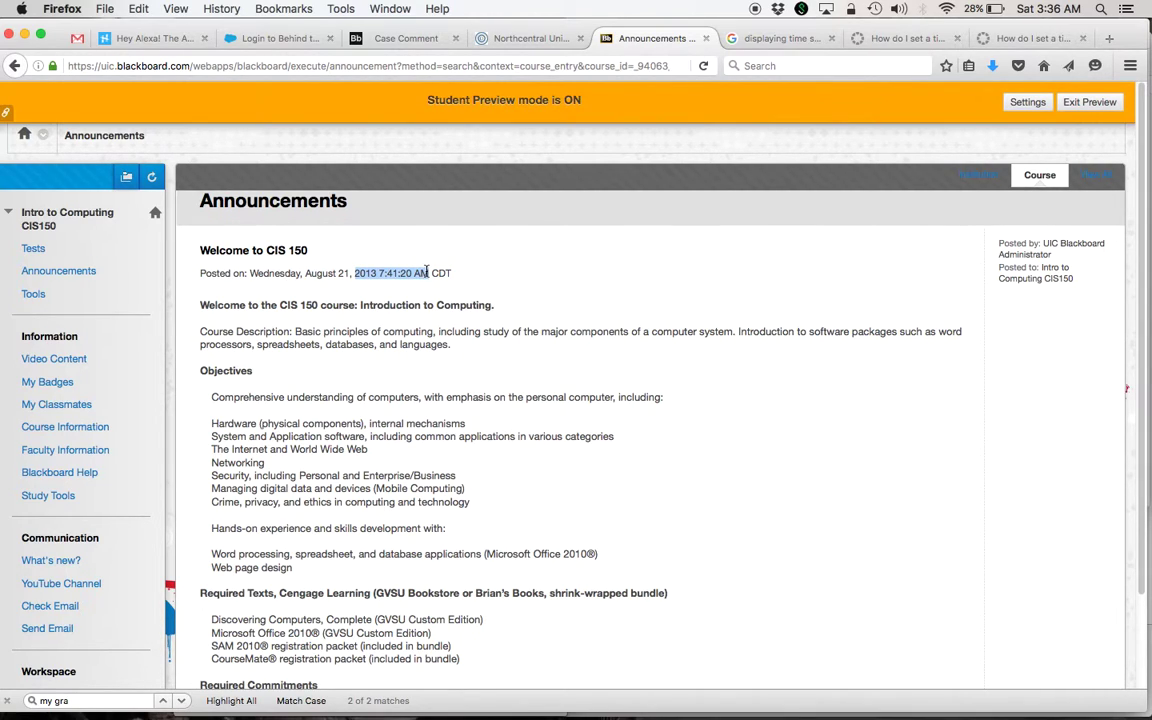
pyautogui.click(285, 279)
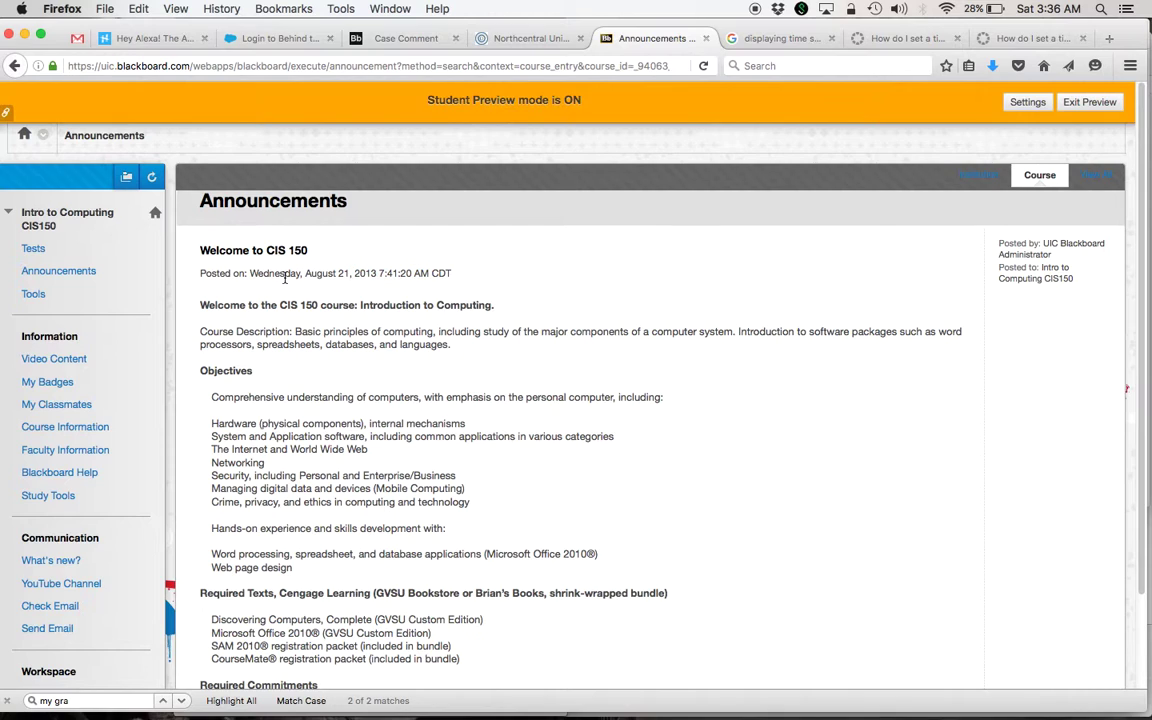
# - Open the Discussion forum from Tests and inspect the Welcome thread's 4/15/16 date
pyautogui.click(32, 248)
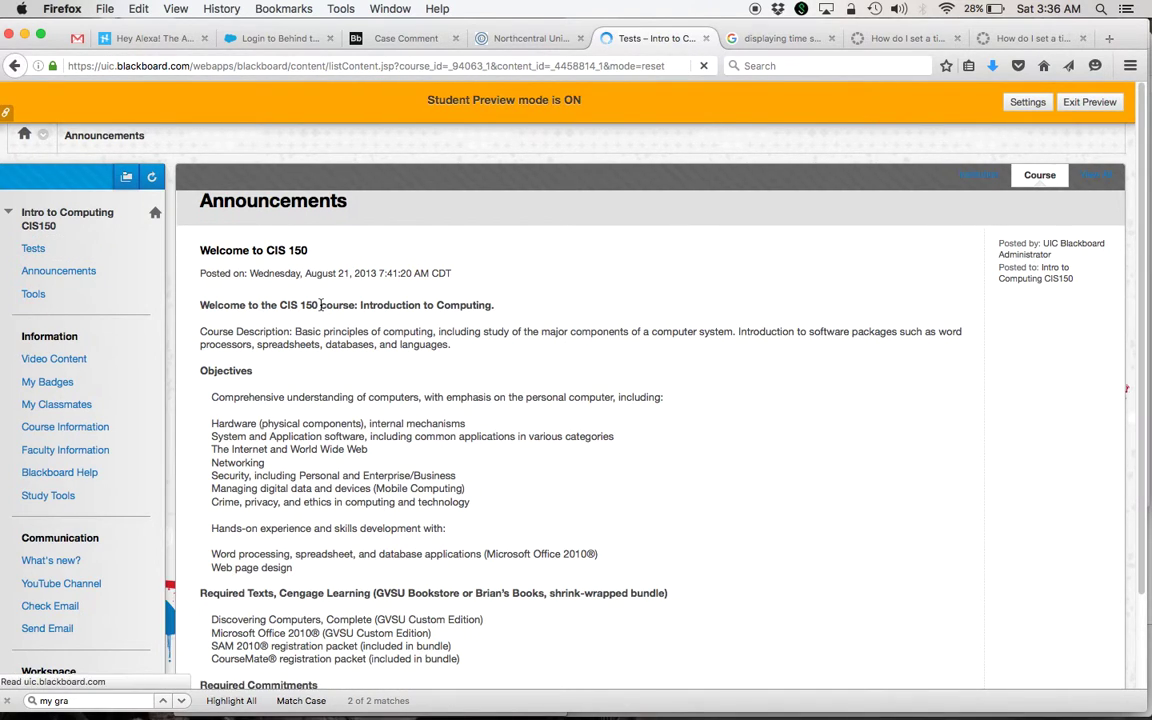
pyautogui.click(284, 316)
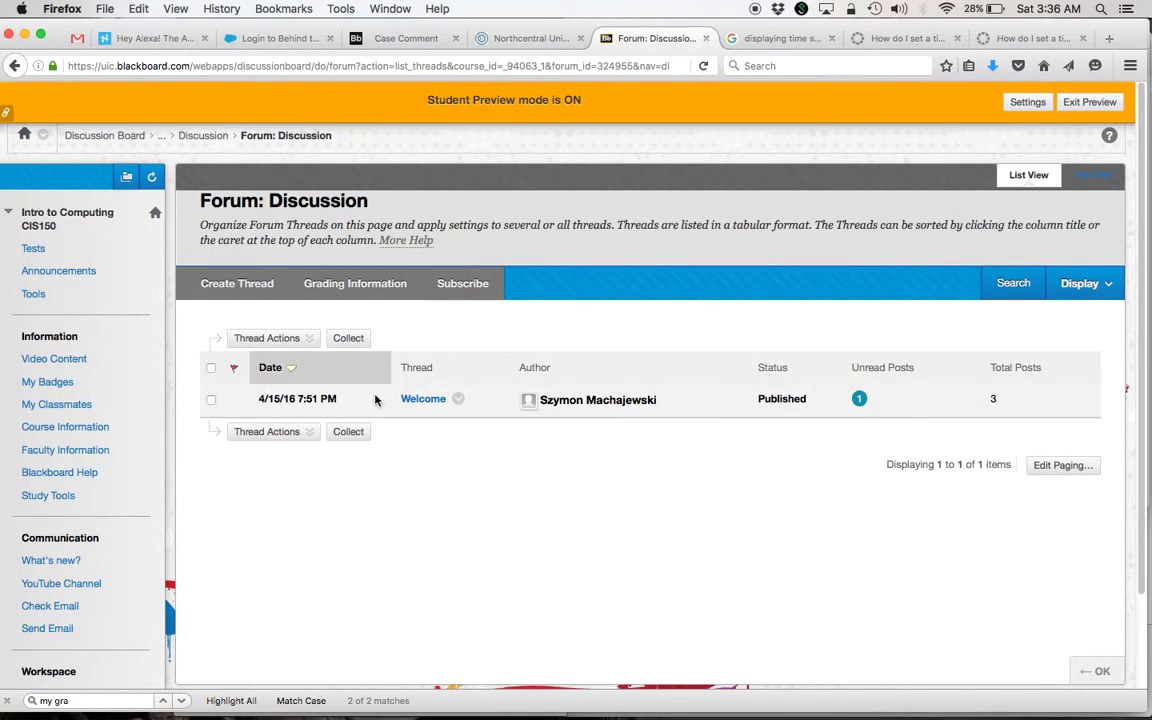
pyautogui.moveTo(259, 399); pyautogui.dragTo(337, 400)
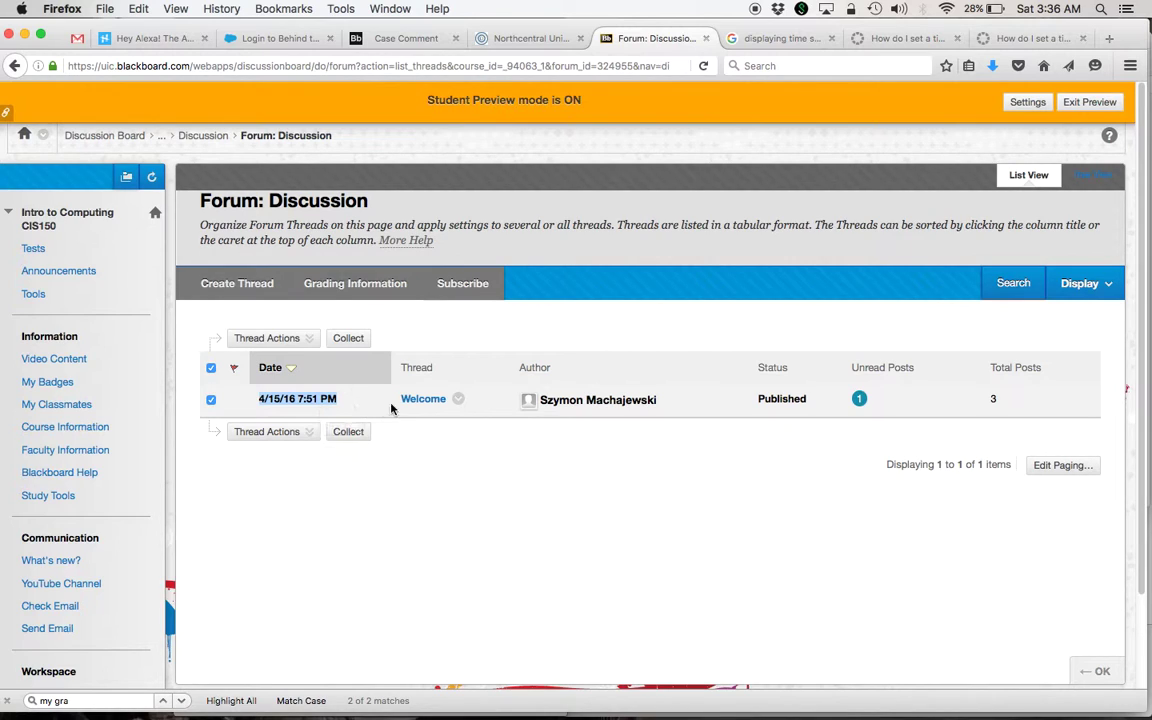
# - Open the Welcome thread and review its three posts' April 15, 2016 CDT timestamps
pyautogui.click(424, 401)
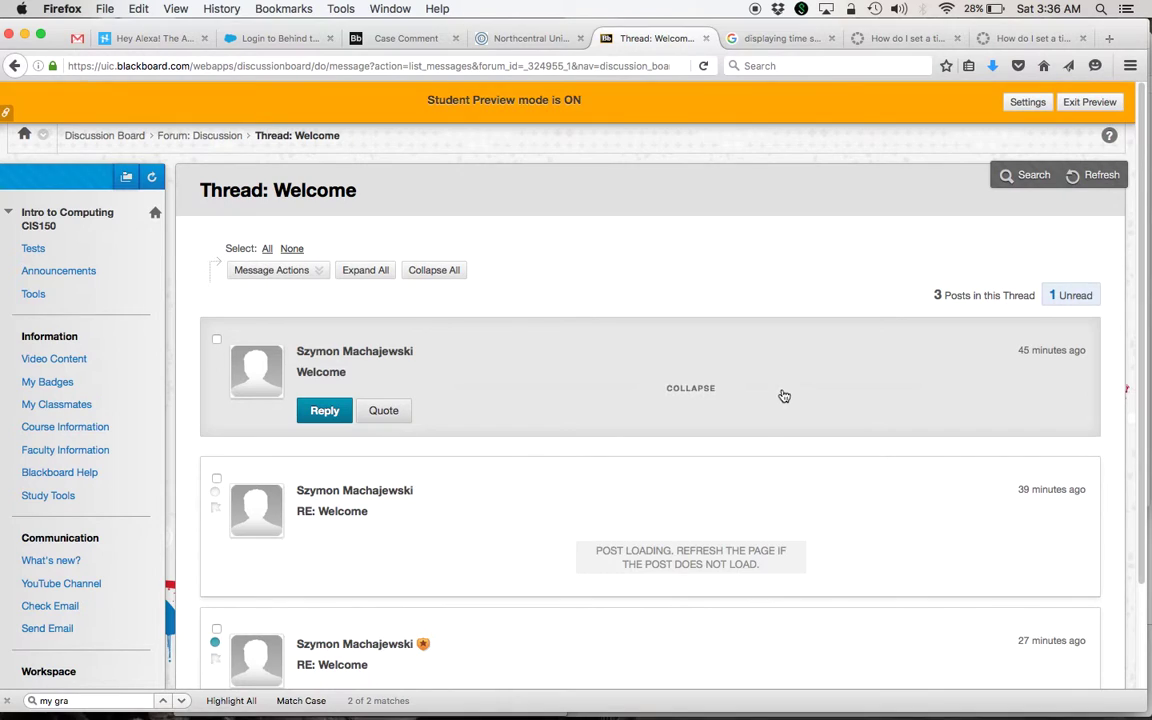
pyautogui.scroll(-4, 951, 414)
pyautogui.scroll(4, 924, 428)
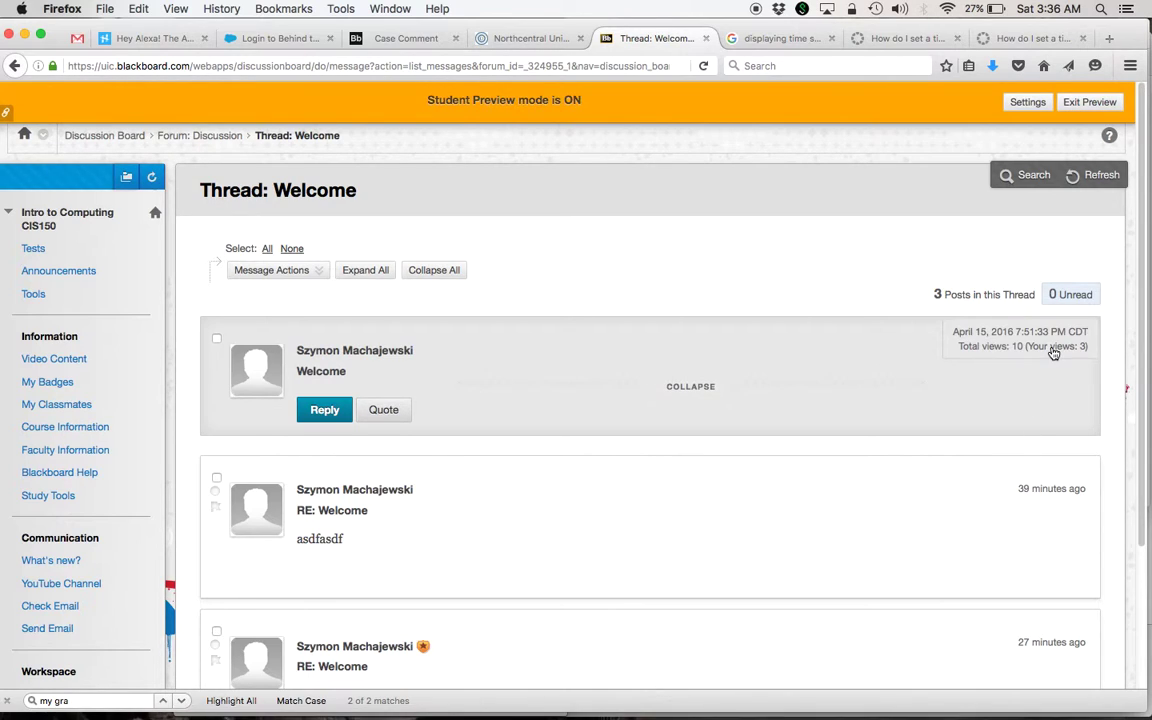
pyautogui.moveTo(1050, 641)
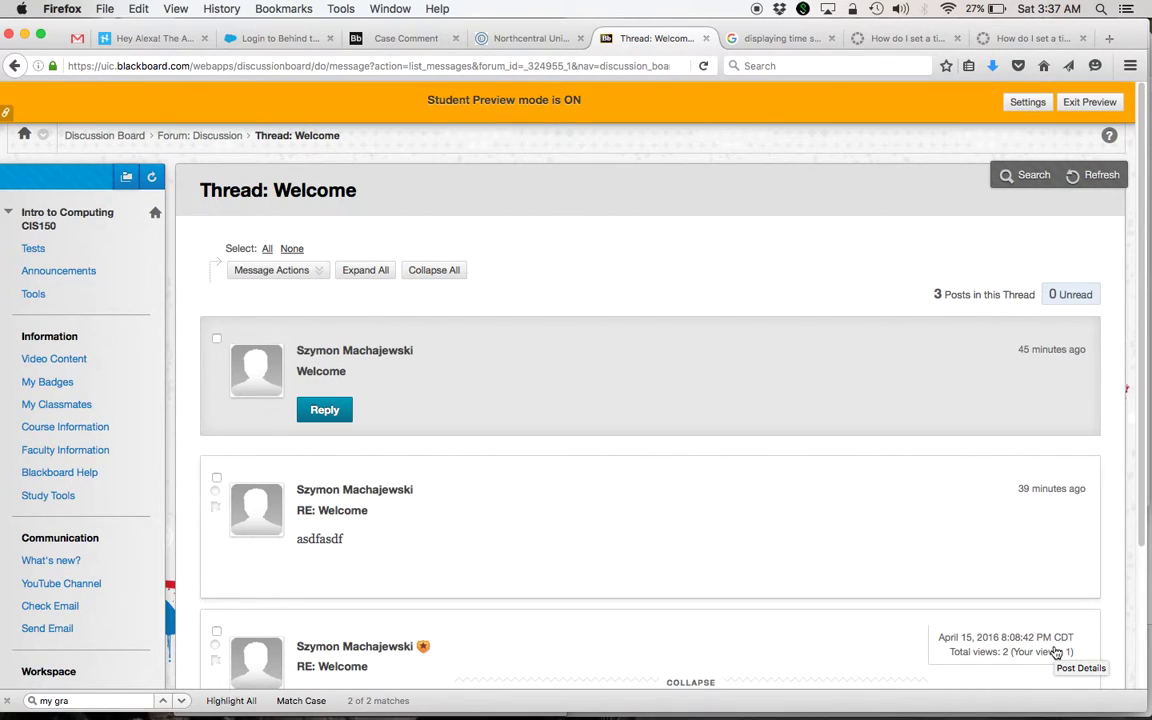
pyautogui.scroll(-2, 1055, 652)
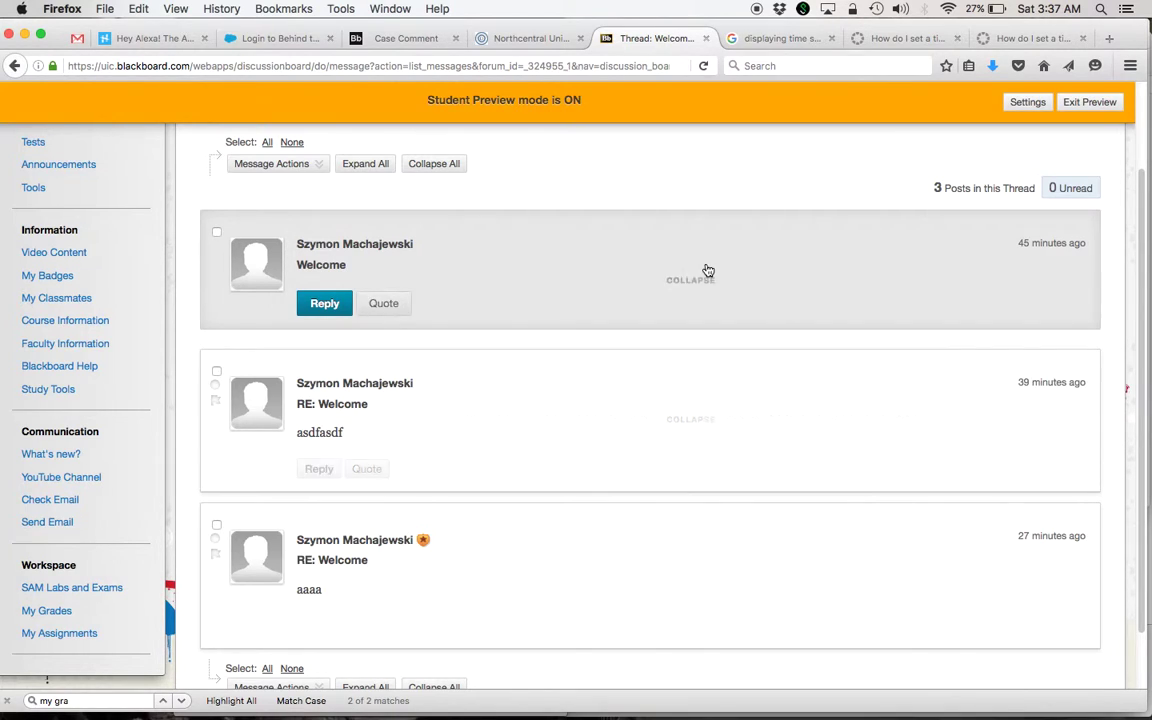
pyautogui.scroll(2, 702, 267)
# - Check the Input and Output test's April 16, 2016 3:00:00 AM CDT due date, then exit student preview
pyautogui.click(33, 249)
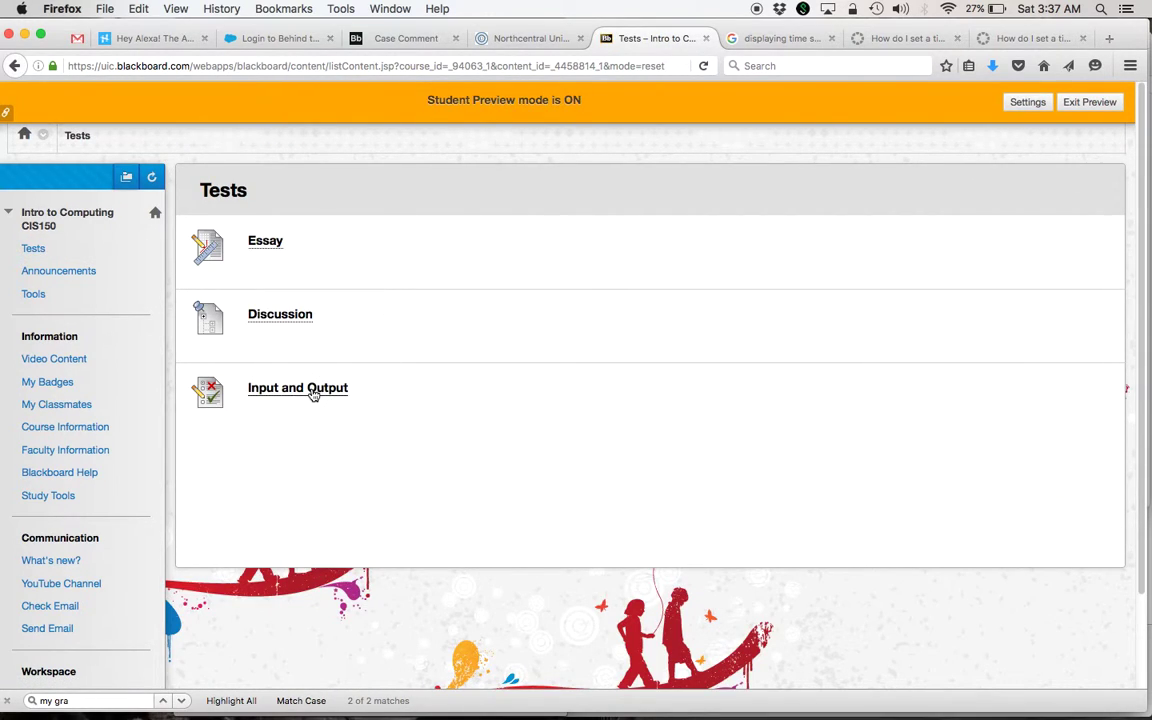
pyautogui.click(313, 391)
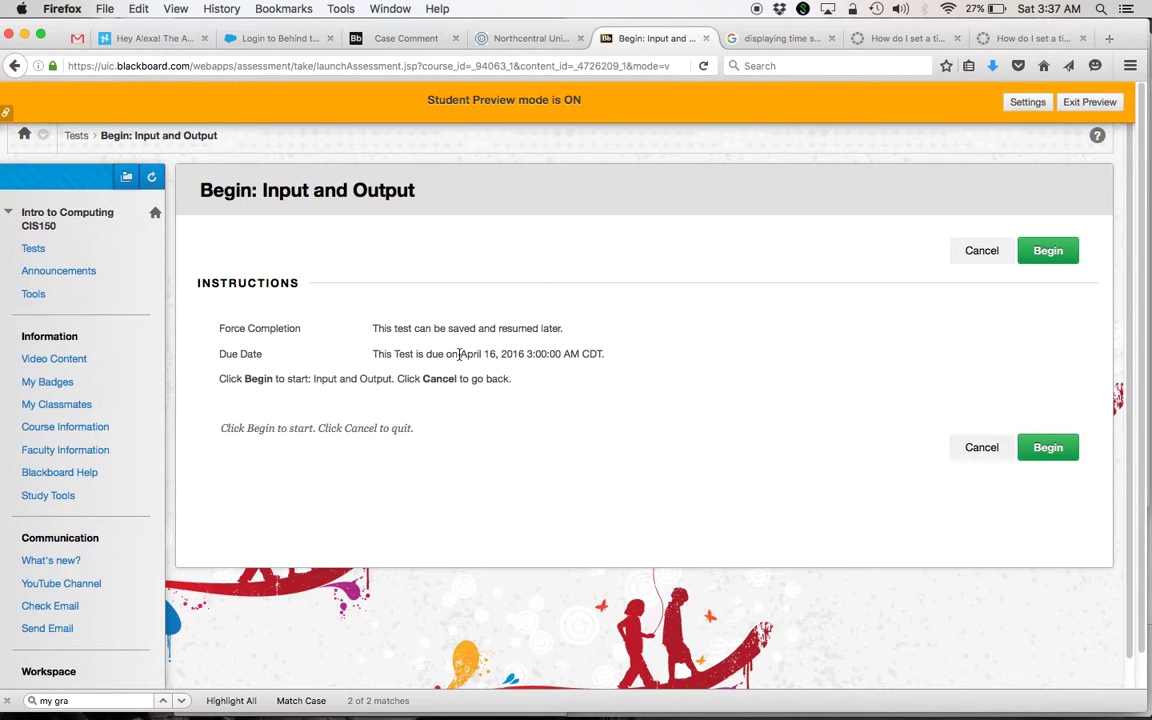
pyautogui.moveTo(459, 354); pyautogui.dragTo(512, 354)
pyautogui.moveTo(512, 354); pyautogui.dragTo(606, 355)
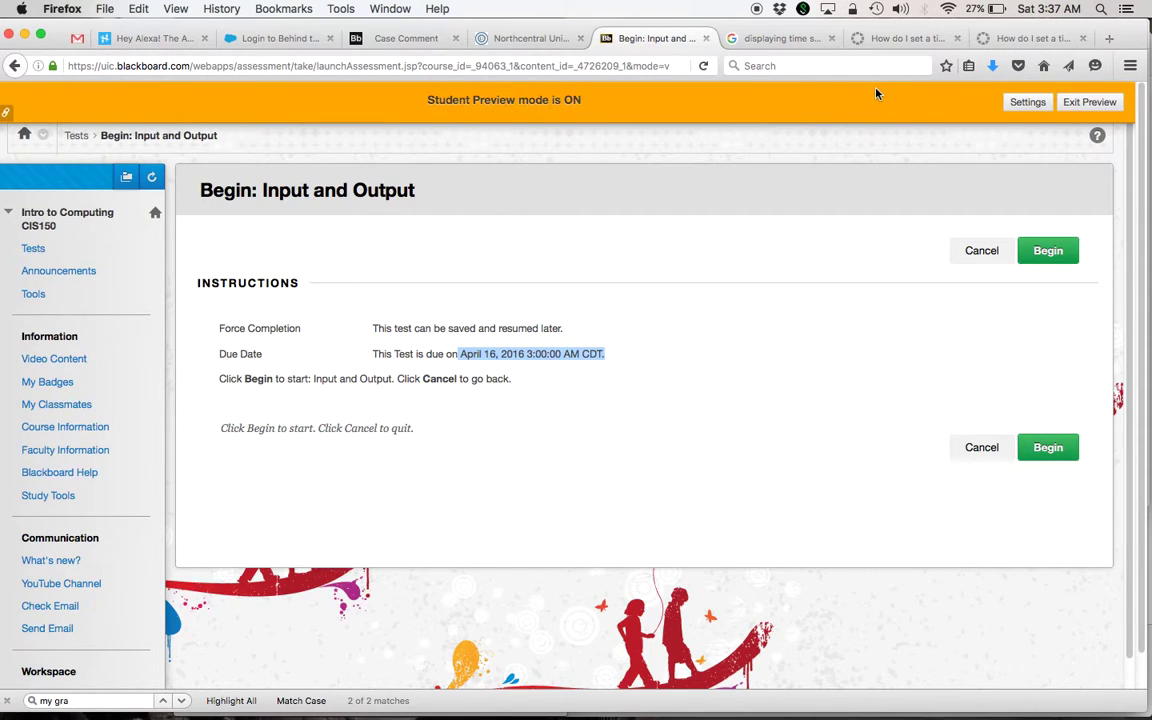
pyautogui.click(592, 354)
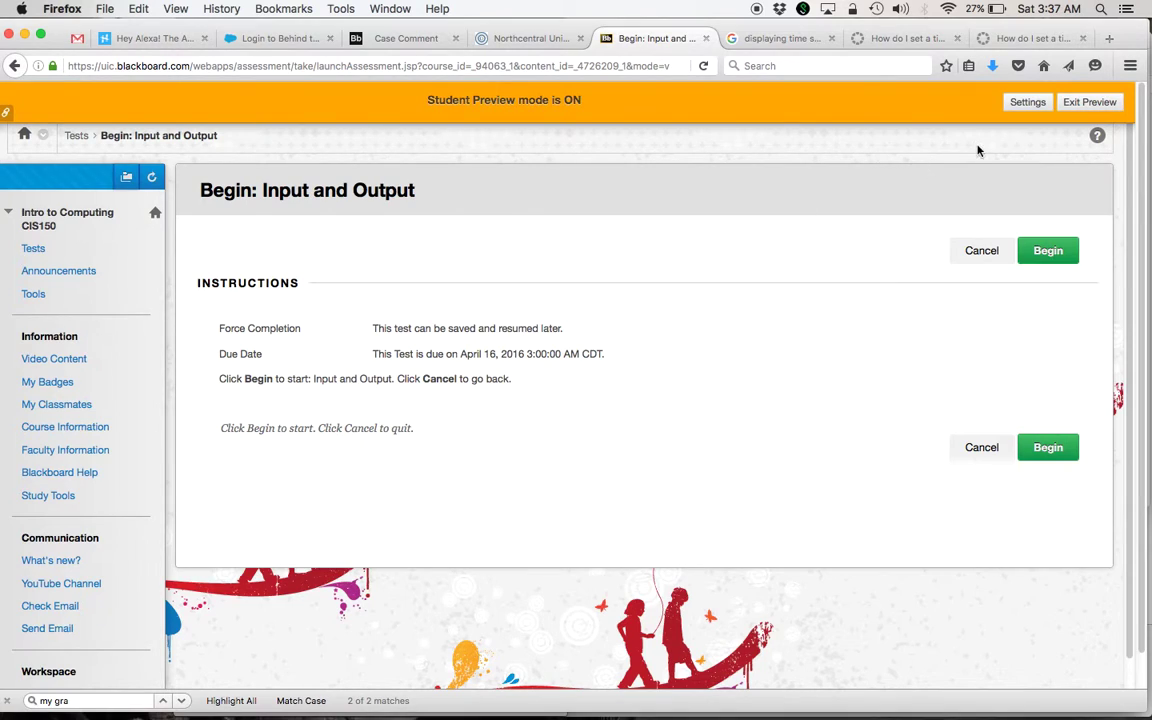
pyautogui.click(1090, 102)
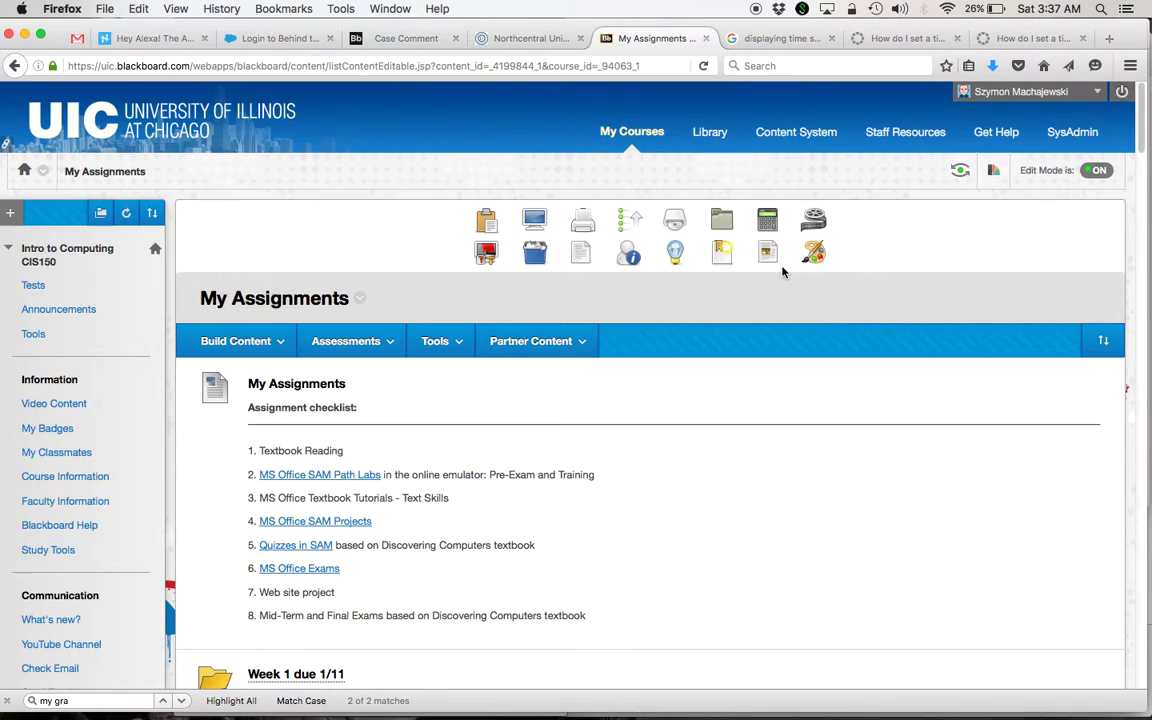
# - Open Edit the Test Options for the Input and Output test from the instructor's Tests list
pyautogui.scroll(-3, 469, 469)
pyautogui.scroll(-2, 469, 469)
pyautogui.scroll(3, 469, 469)
pyautogui.scroll(2, 469, 469)
pyautogui.click(43, 289)
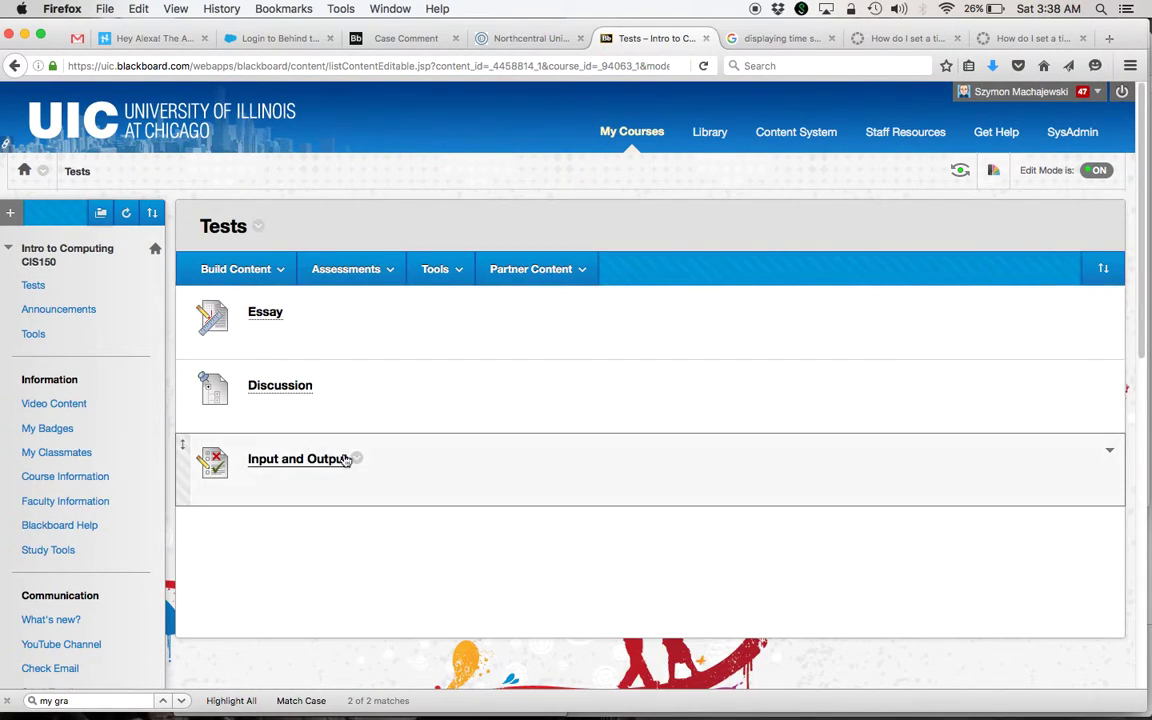
pyautogui.click(358, 460)
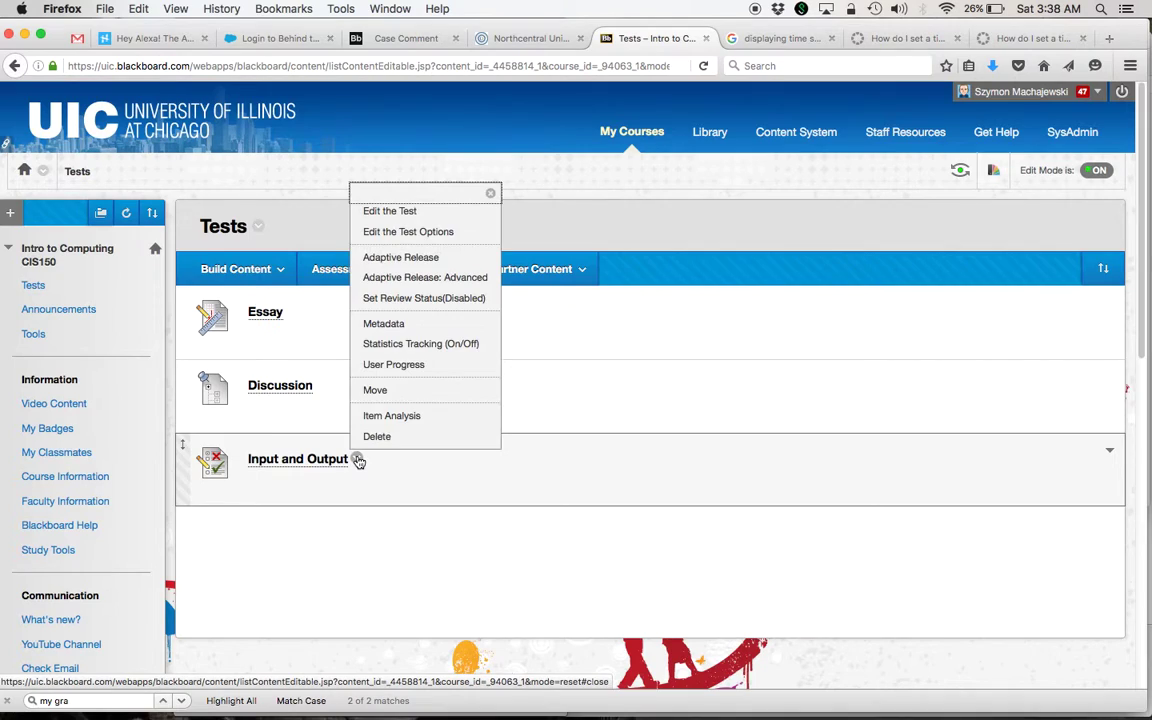
pyautogui.click(453, 232)
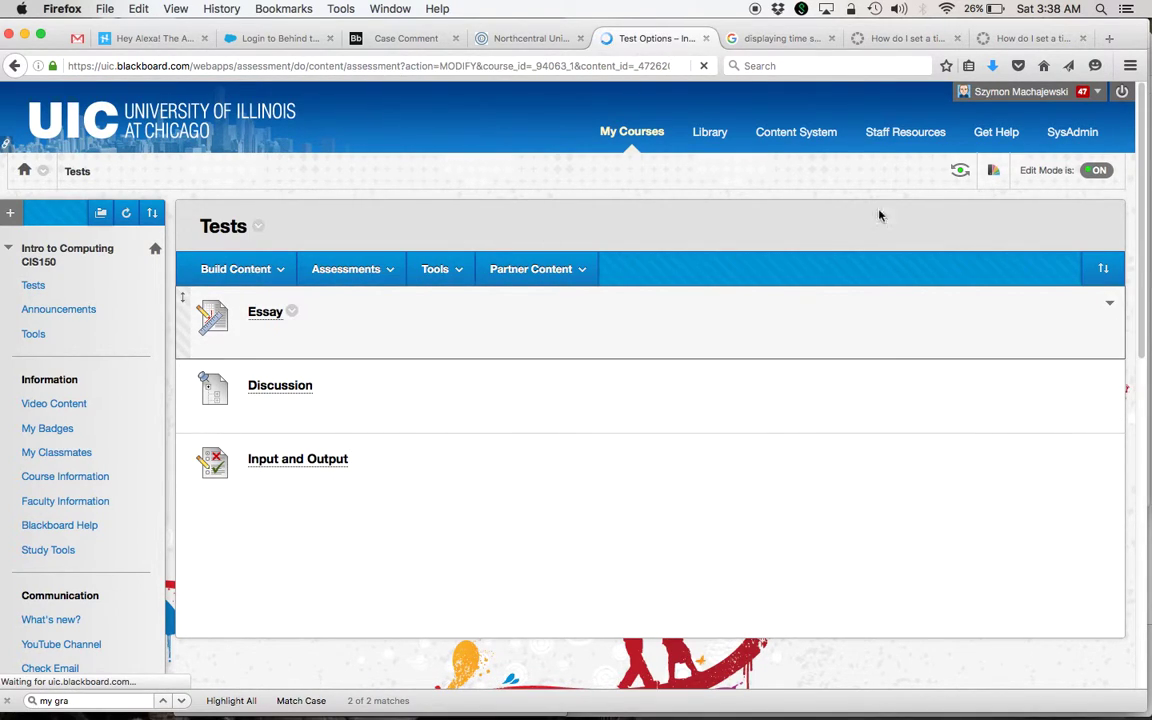
pyautogui.click(1080, 8)
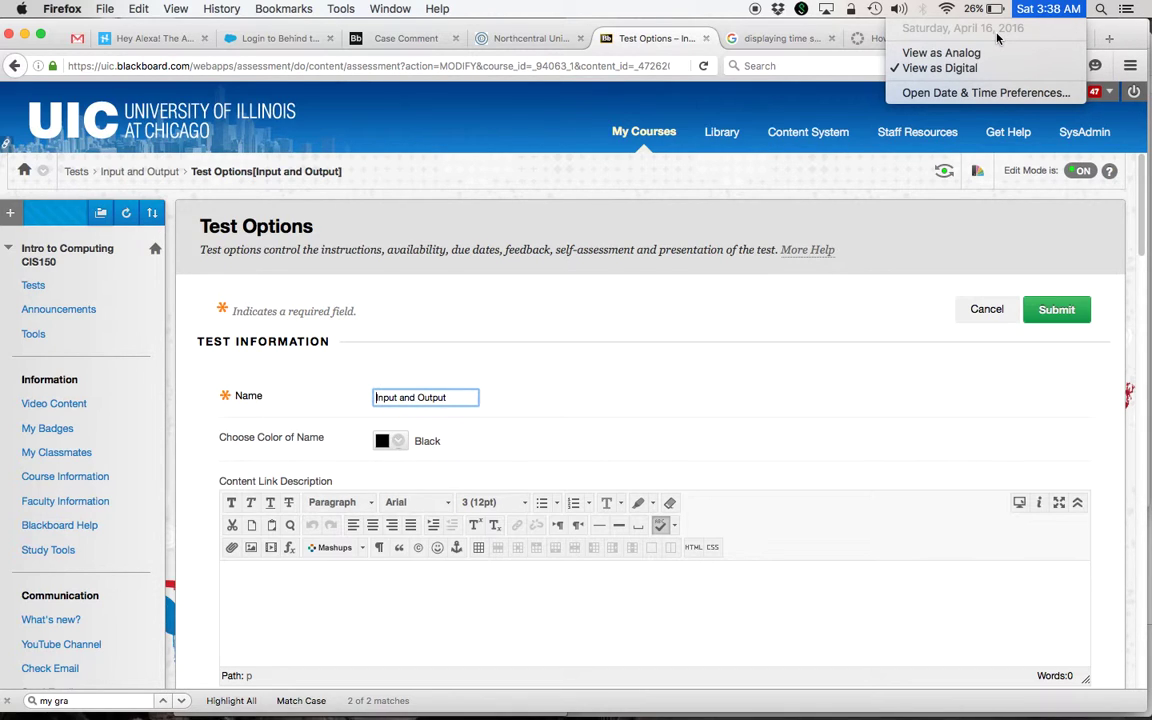
# - View the 04/16/2016 due date on the calendar and compare it with the system clock
pyautogui.click(759, 361)
pyautogui.scroll(-3, 759, 361)
pyautogui.scroll(-3, 759, 362)
pyautogui.scroll(-5, 759, 363)
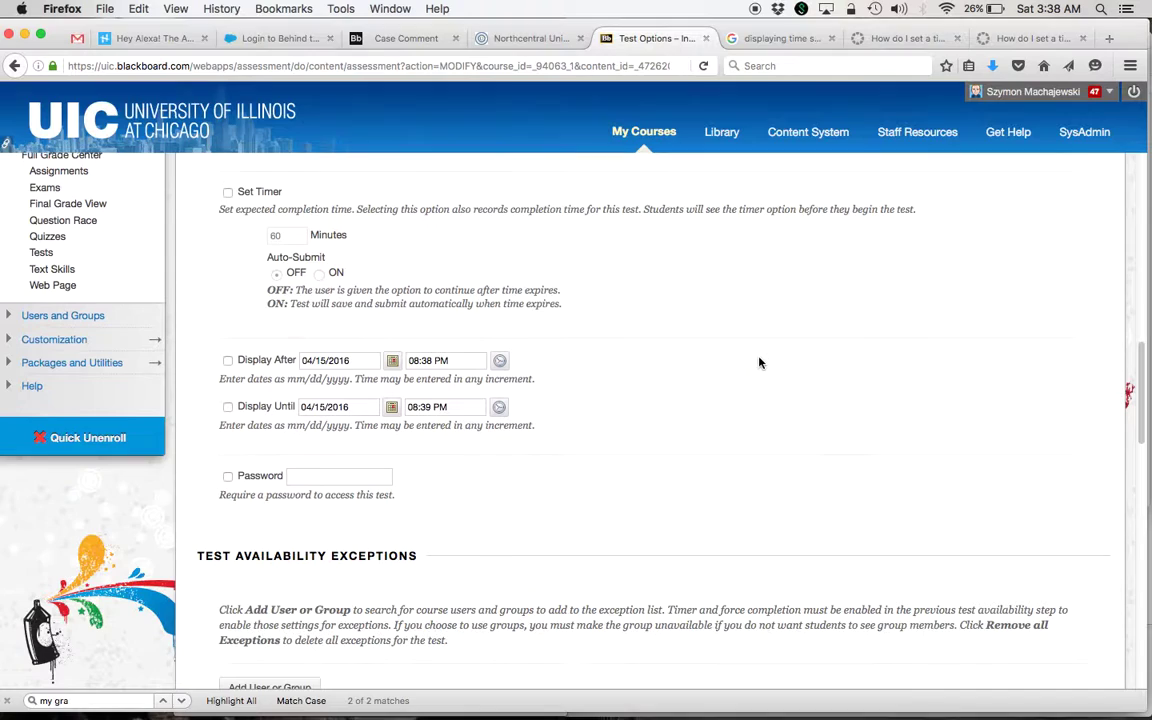
pyautogui.scroll(-4, 759, 362)
pyautogui.scroll(-5, 758, 360)
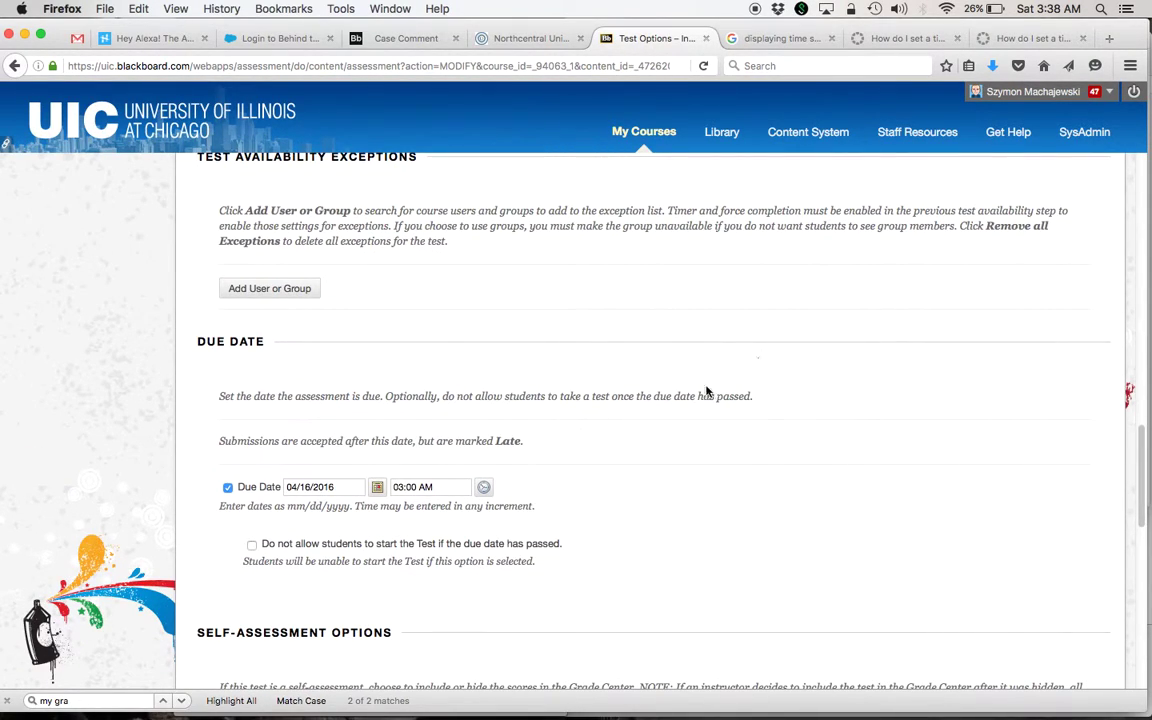
pyautogui.click(379, 488)
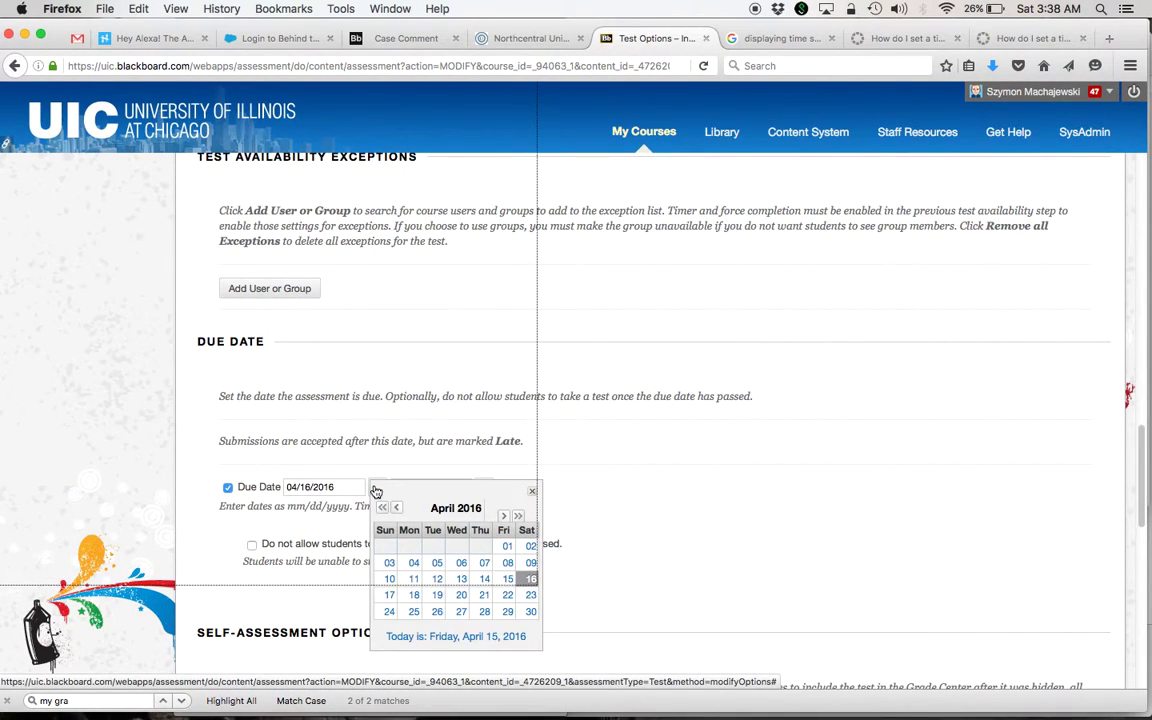
pyautogui.click(609, 452)
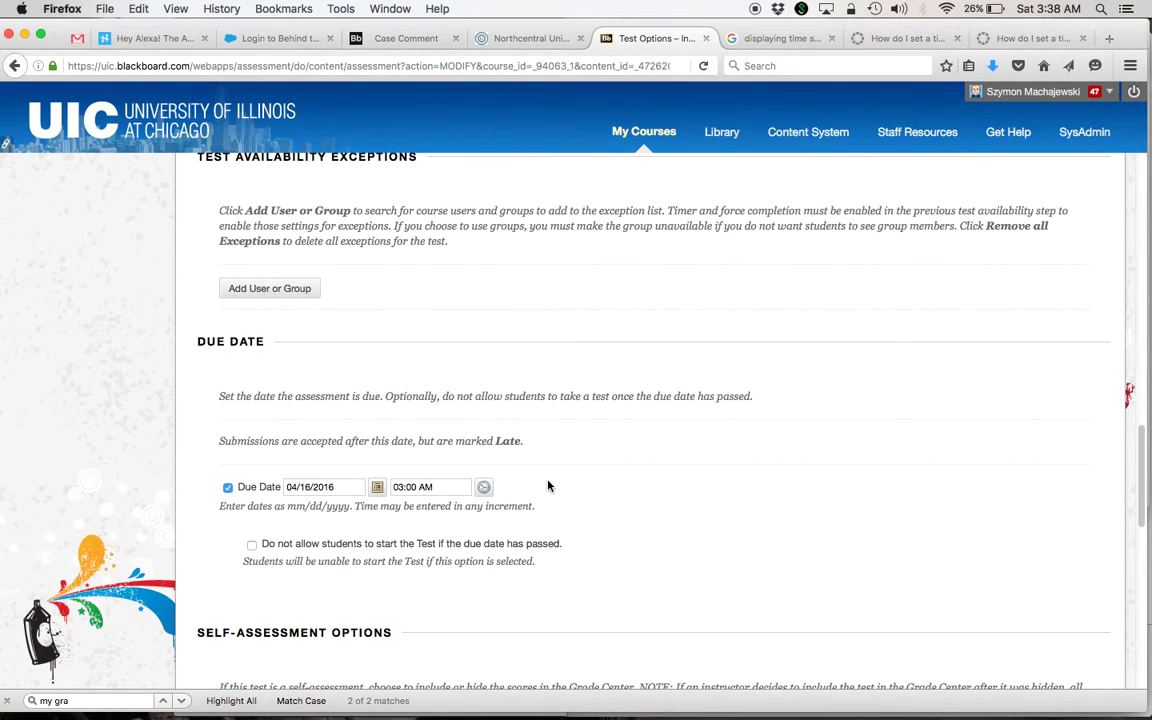
pyautogui.click(1049, 8)
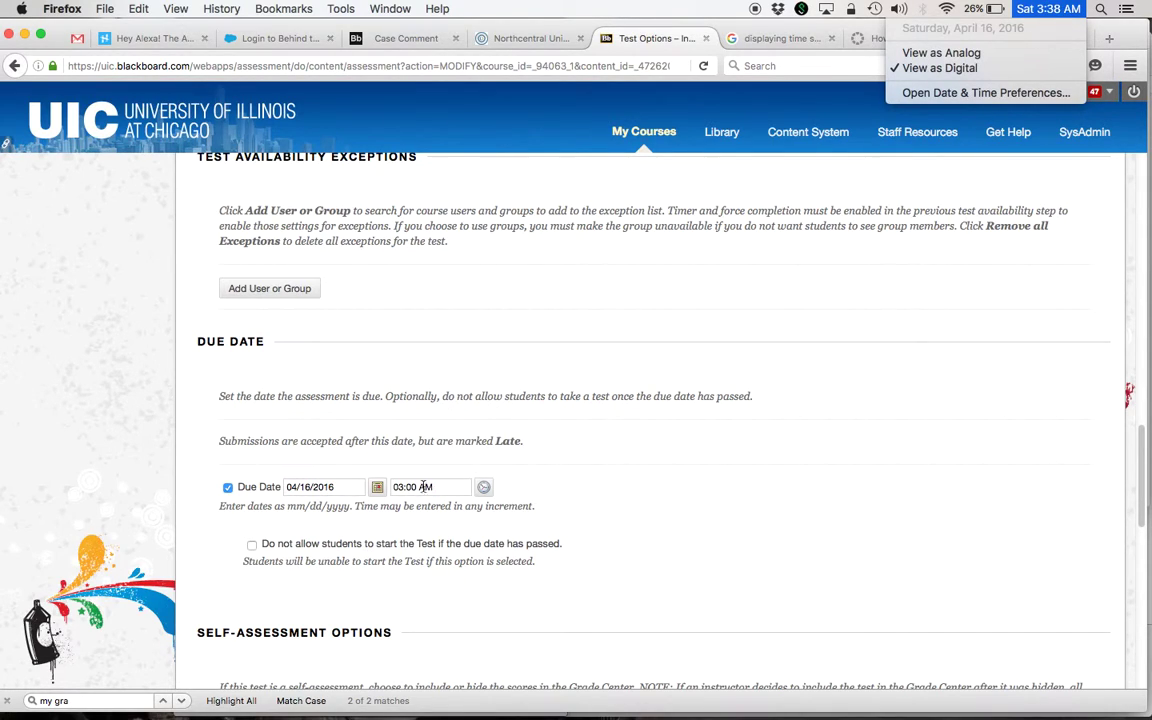
# - Change the due time to 04:00 AM and submit the test options
pyautogui.click(483, 488)
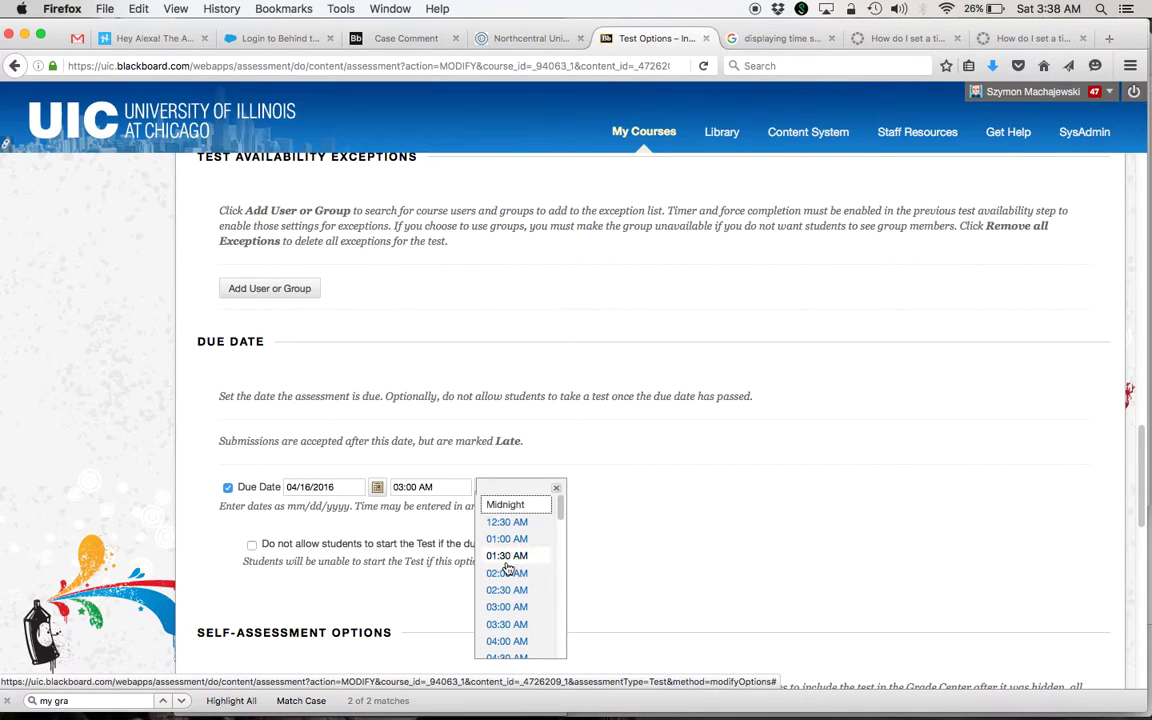
pyautogui.scroll(-1, 506, 600)
pyautogui.click(506, 620)
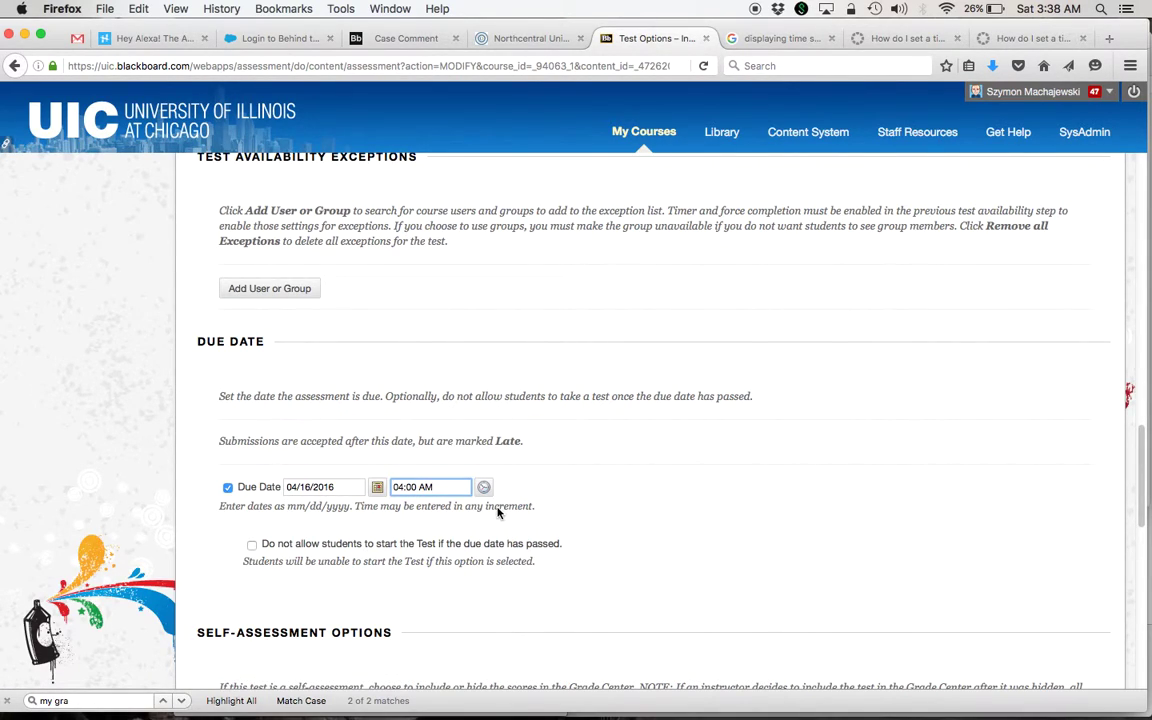
pyautogui.click(1046, 8)
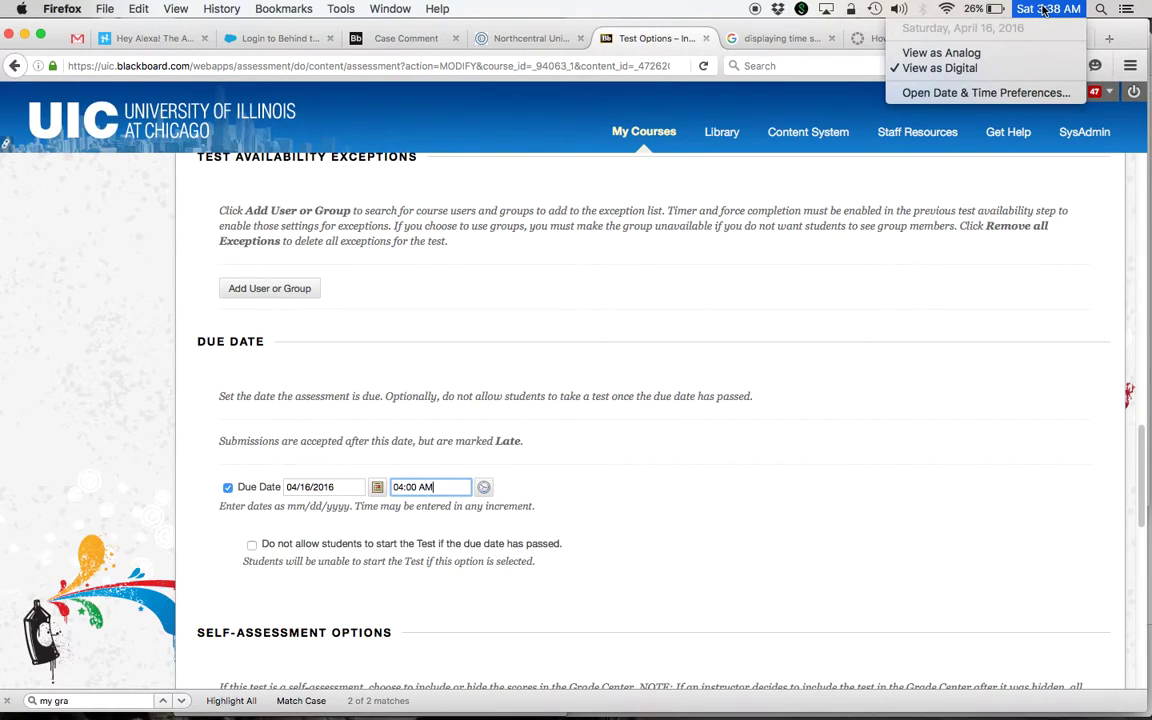
pyautogui.click(716, 402)
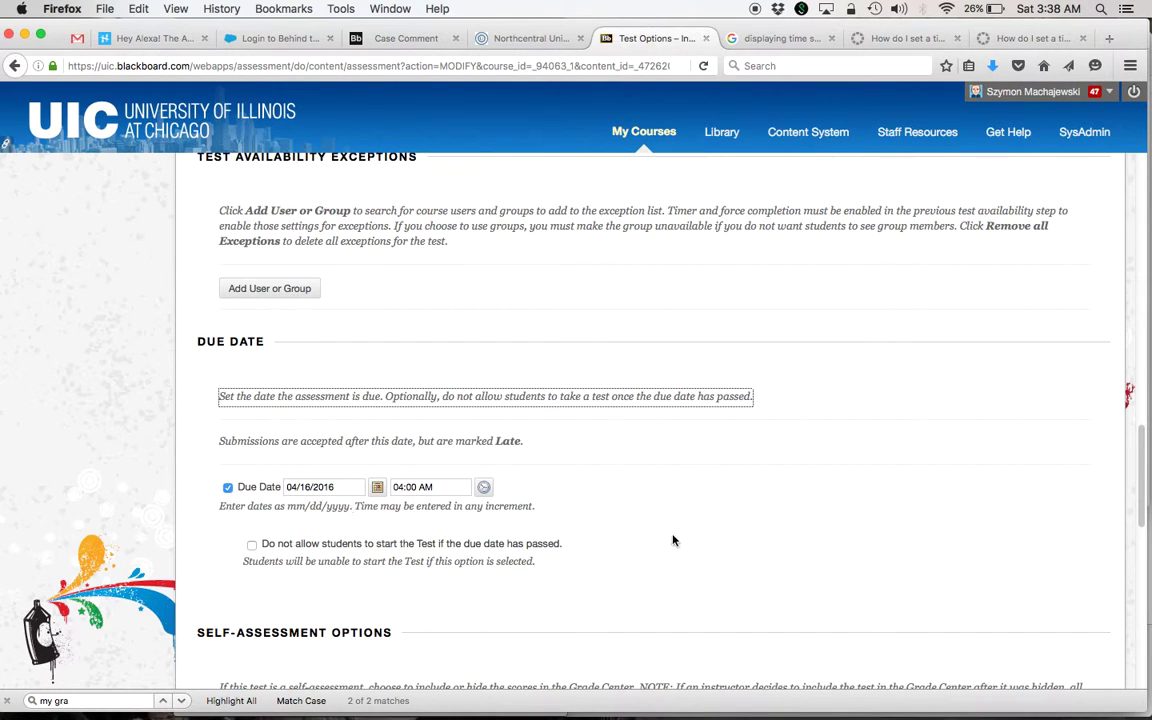
pyautogui.scroll(-1, 870, 537)
pyautogui.scroll(-4, 870, 540)
pyautogui.scroll(-5, 869, 555)
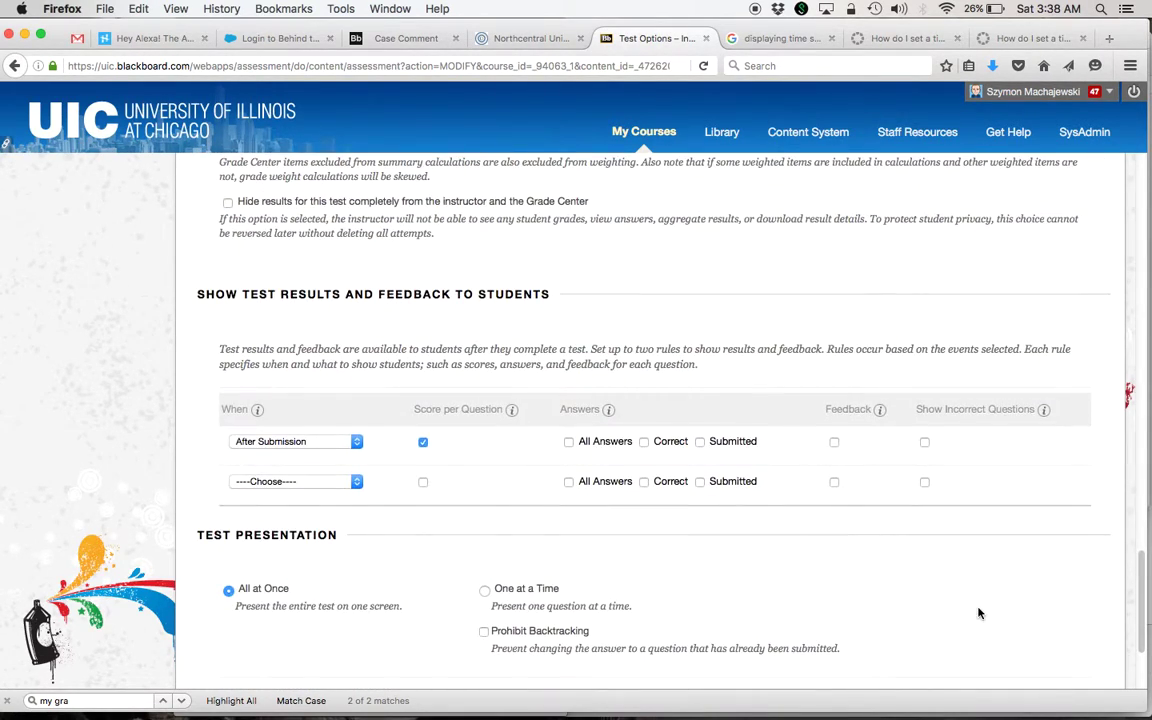
pyautogui.scroll(-3, 975, 605)
pyautogui.click(1056, 646)
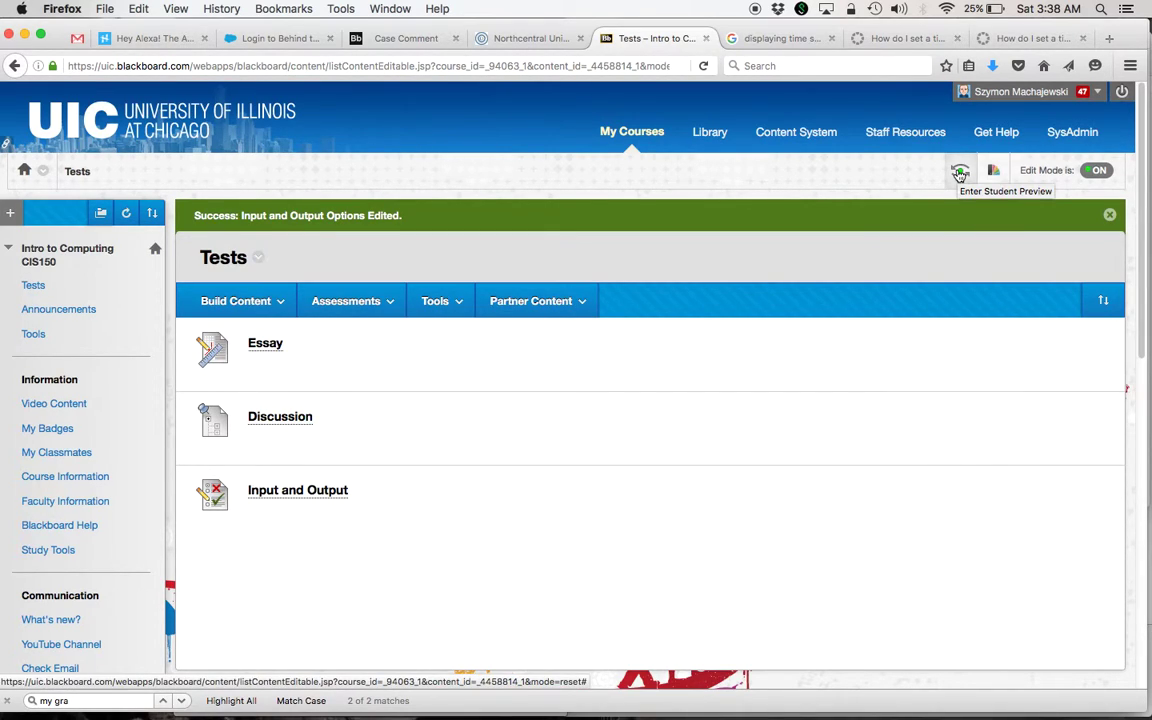
# - Enter Student Preview and open the Input and Output test's start page
pyautogui.click(960, 174)
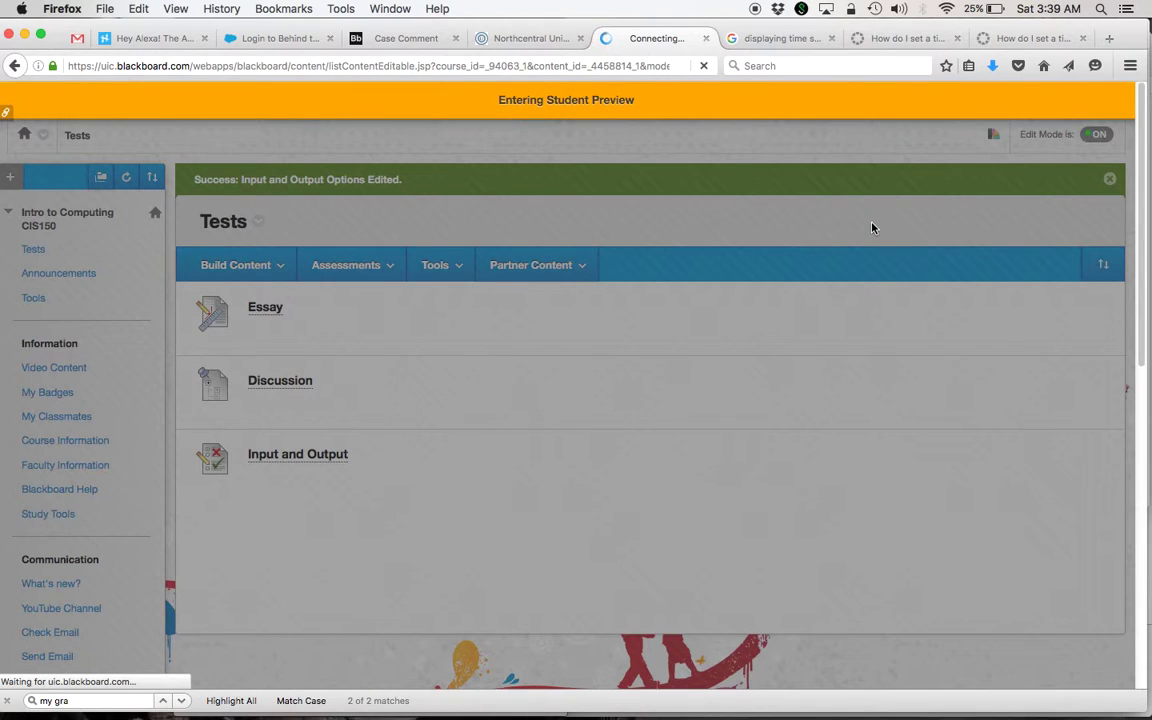
pyautogui.scroll(-2, 648, 393)
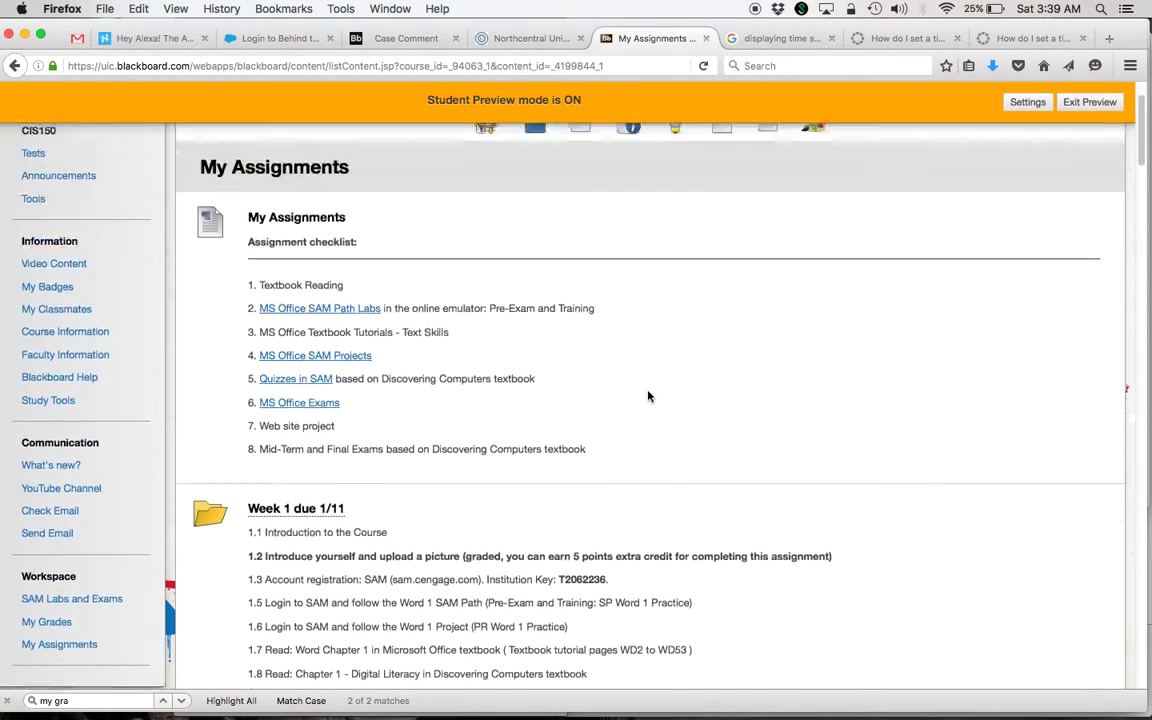
pyautogui.scroll(2, 648, 393)
pyautogui.click(36, 249)
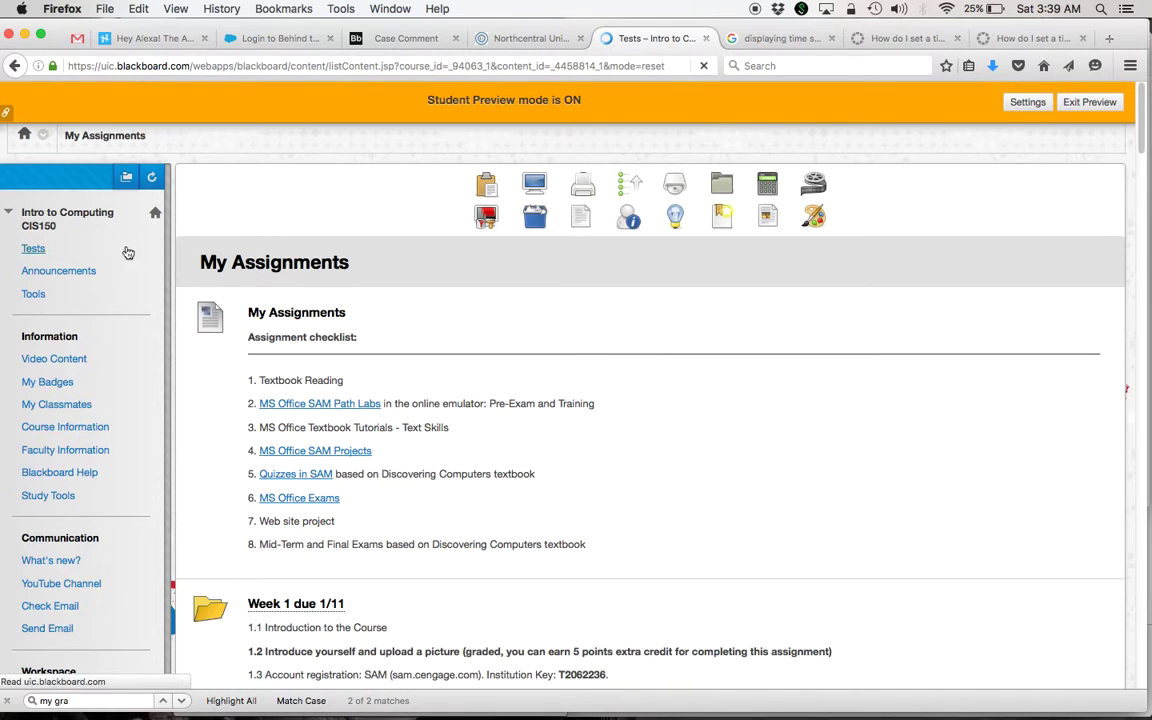
pyautogui.click(320, 390)
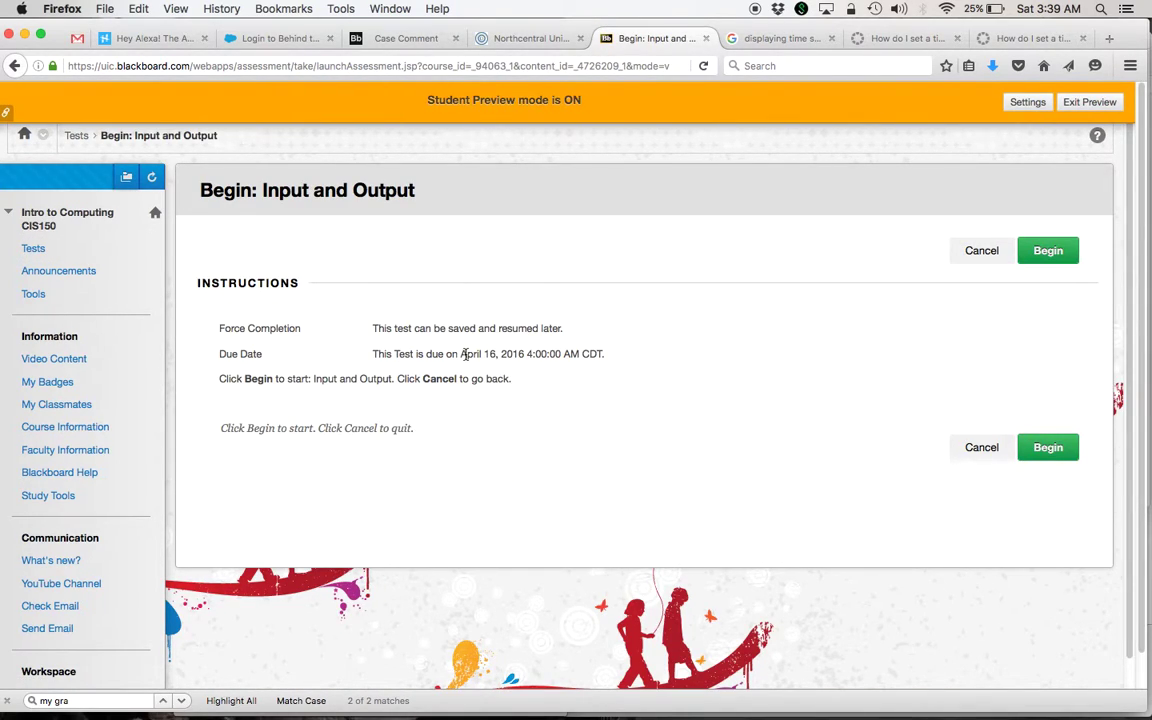
# - Compare its April 16, 2016 4:00:00 AM CDT due date with the system clock, then return to Tests
pyautogui.moveTo(462, 354); pyautogui.dragTo(563, 353)
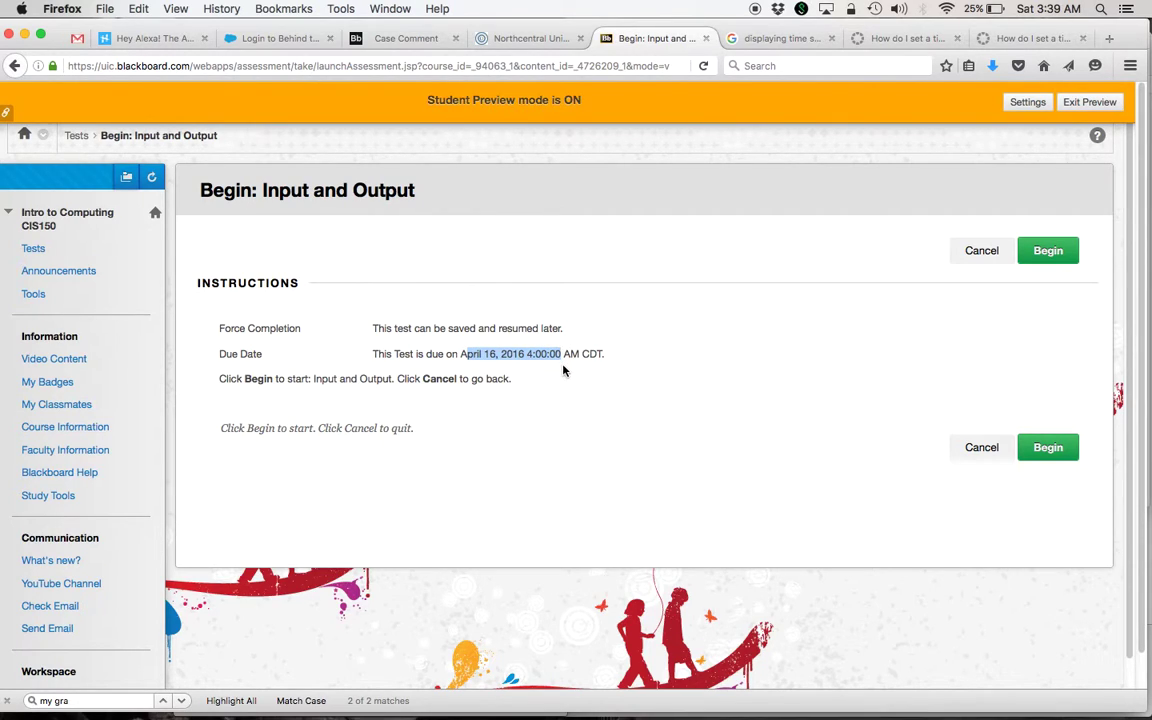
pyautogui.moveTo(581, 355); pyautogui.dragTo(608, 356)
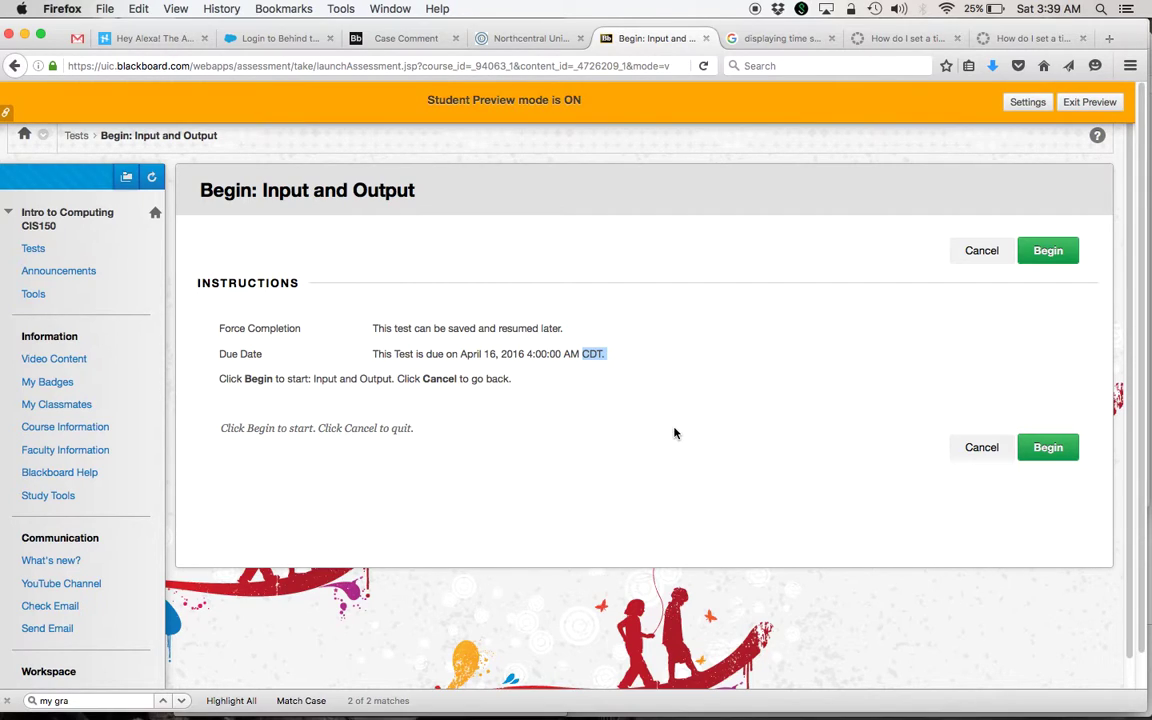
pyautogui.click(1045, 10)
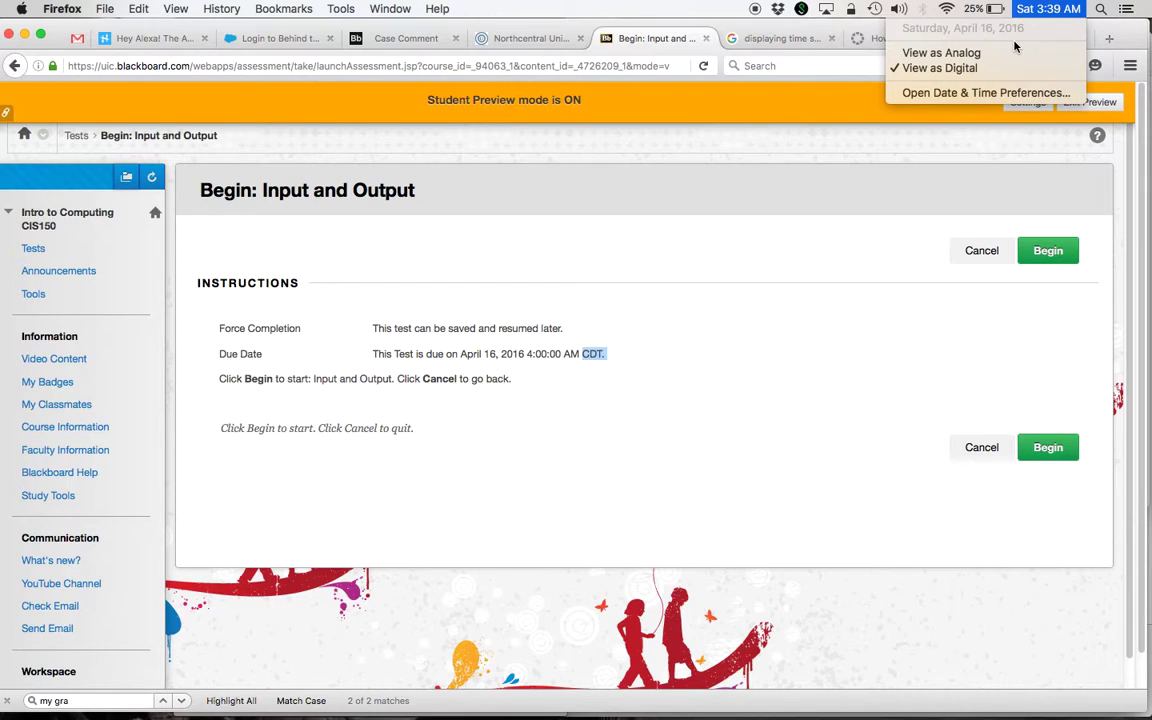
pyautogui.click(728, 252)
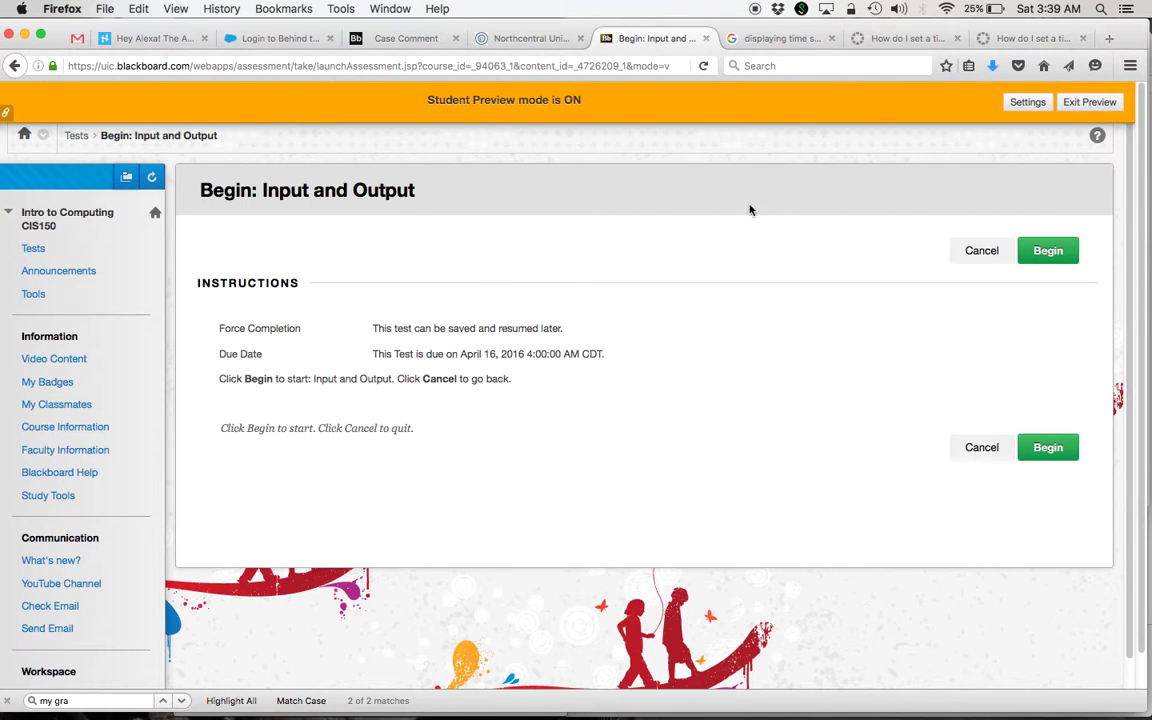
pyautogui.click(35, 248)
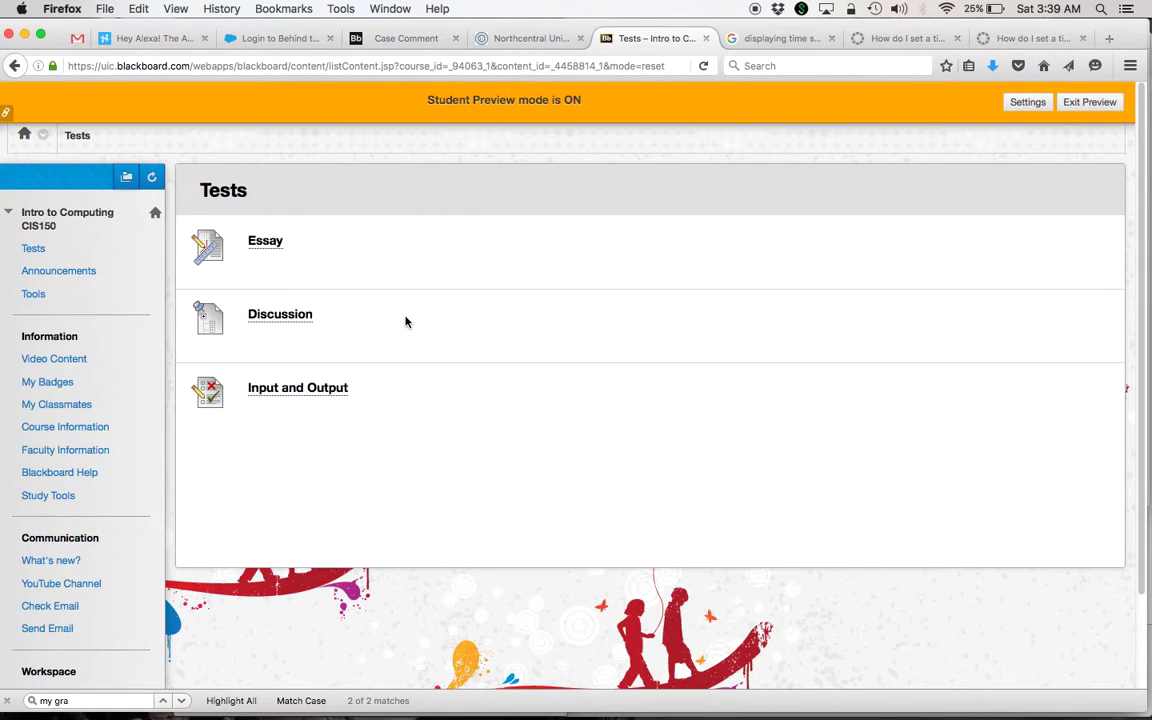
# - Open the Discussion forum (Welcome thread 4/15/16 7:51 PM) and show the mirrored iPhone in QuickTime
pyautogui.click(298, 316)
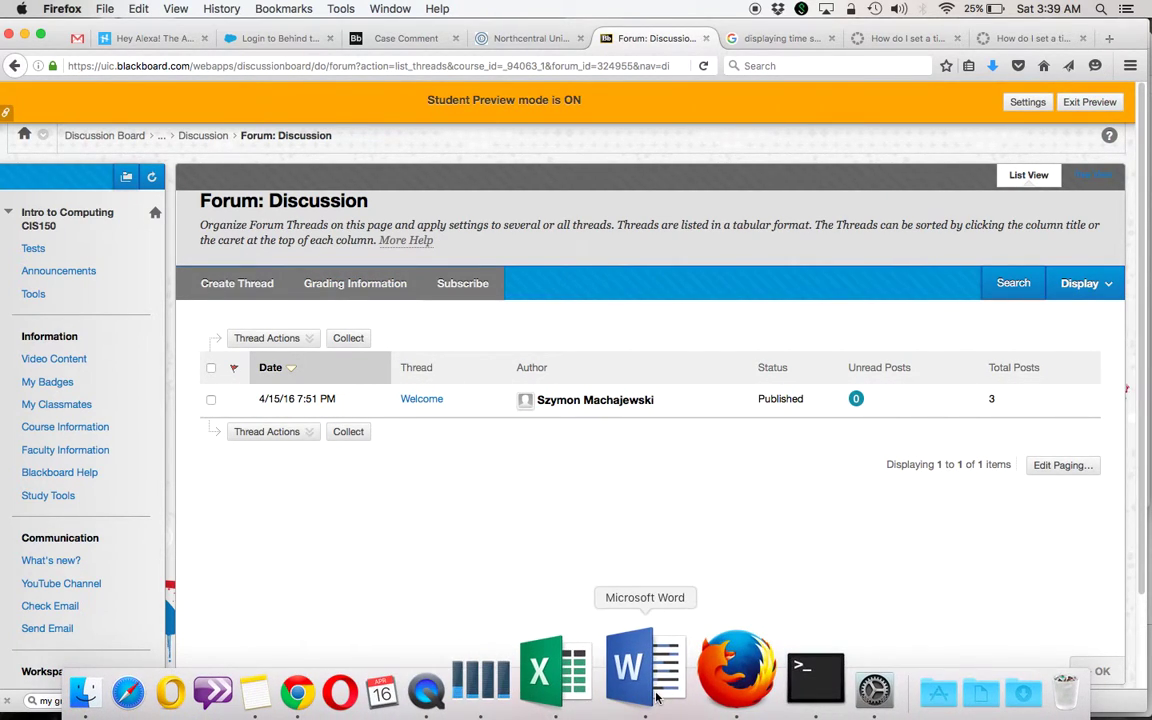
pyautogui.click(527, 684)
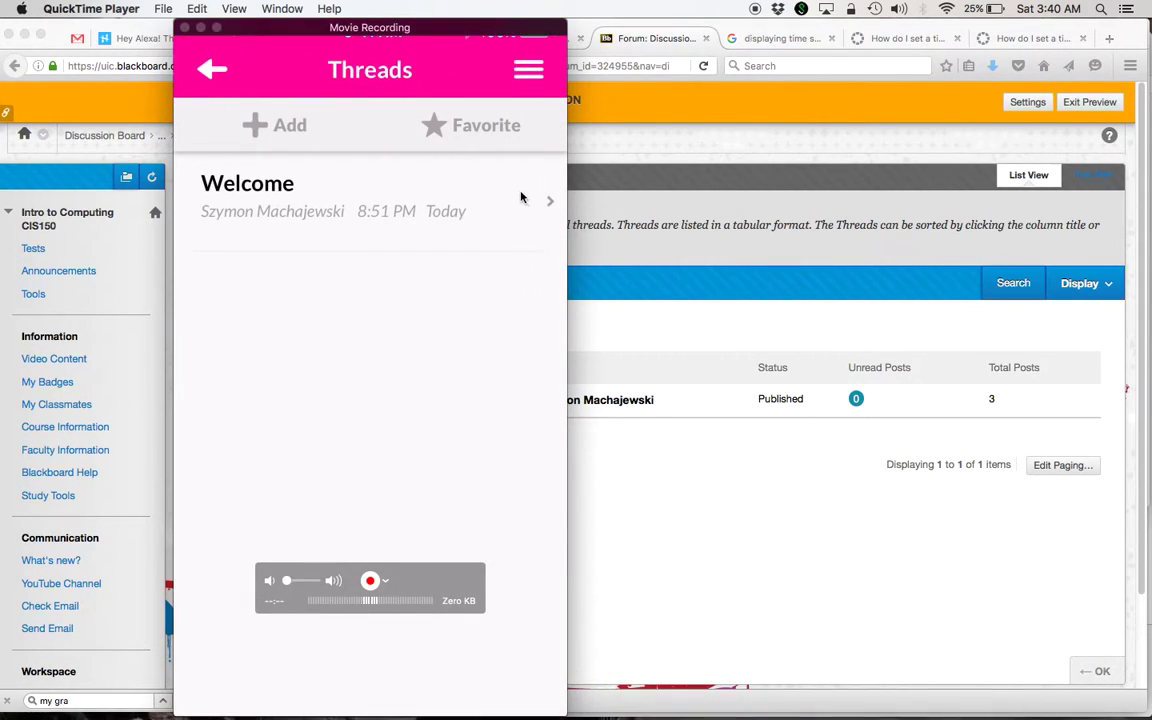
# - Place the phone mirror beside the forum and open the Welcome thread, showing replies at 8:57 and 9:08 PM
pyautogui.moveTo(372, 28); pyautogui.dragTo(703, 28)
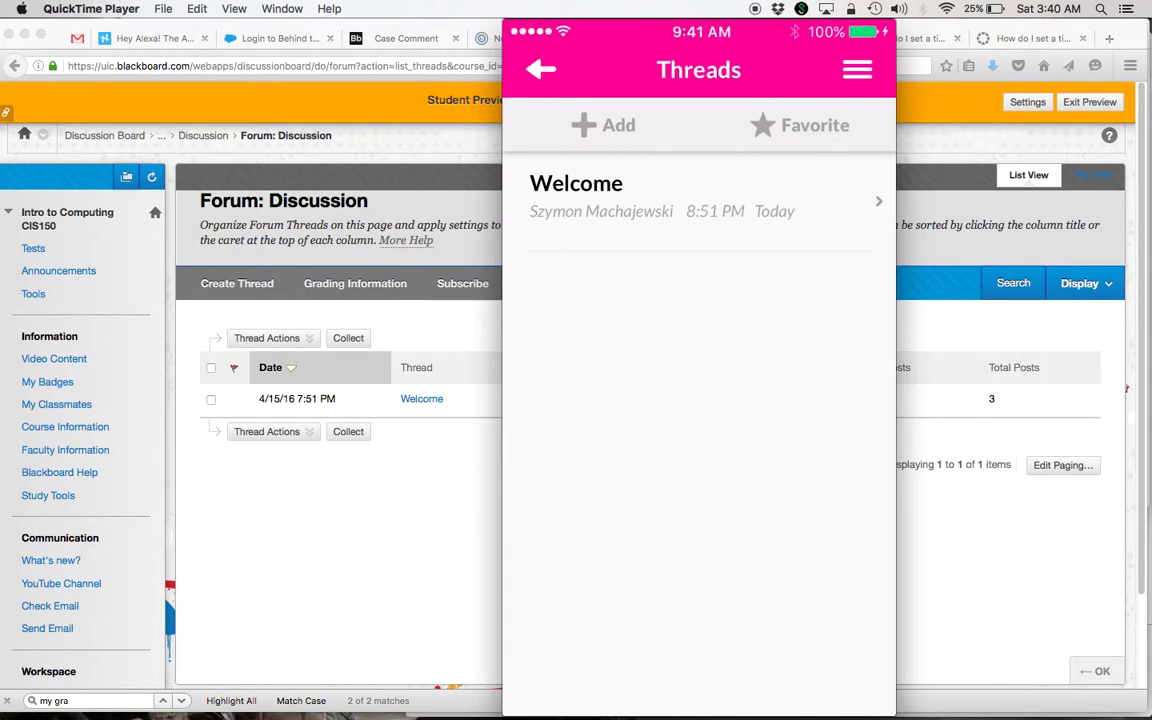
pyautogui.click(1052, 9)
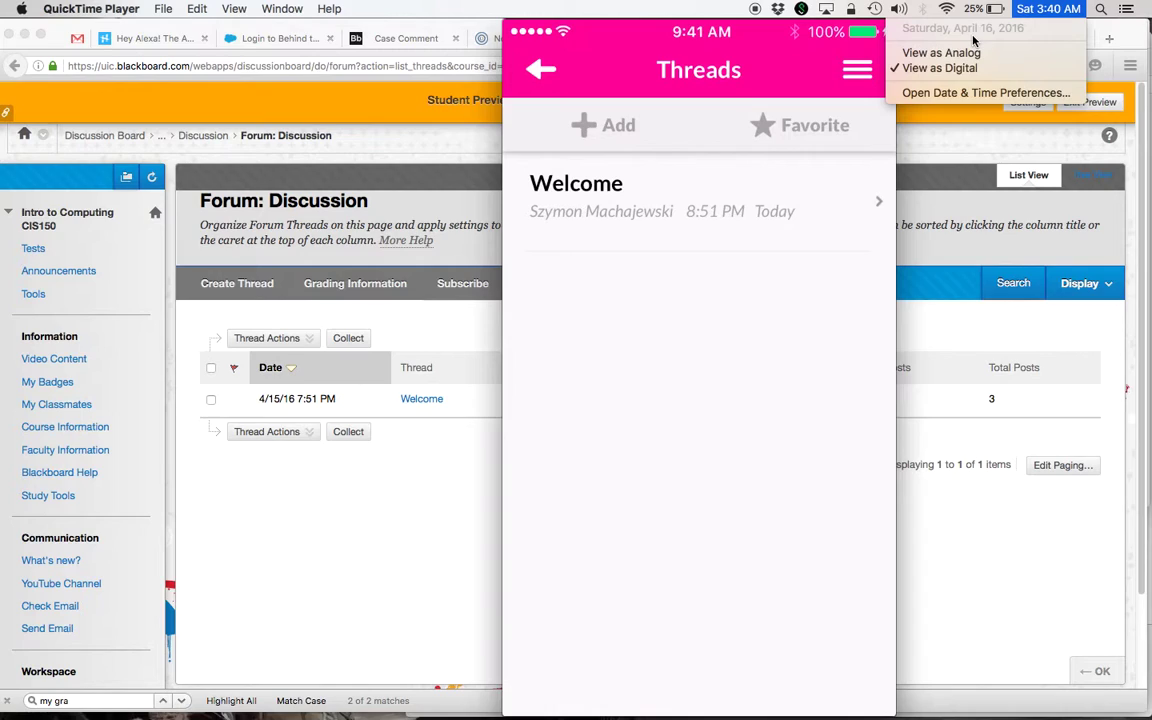
pyautogui.click(694, 45)
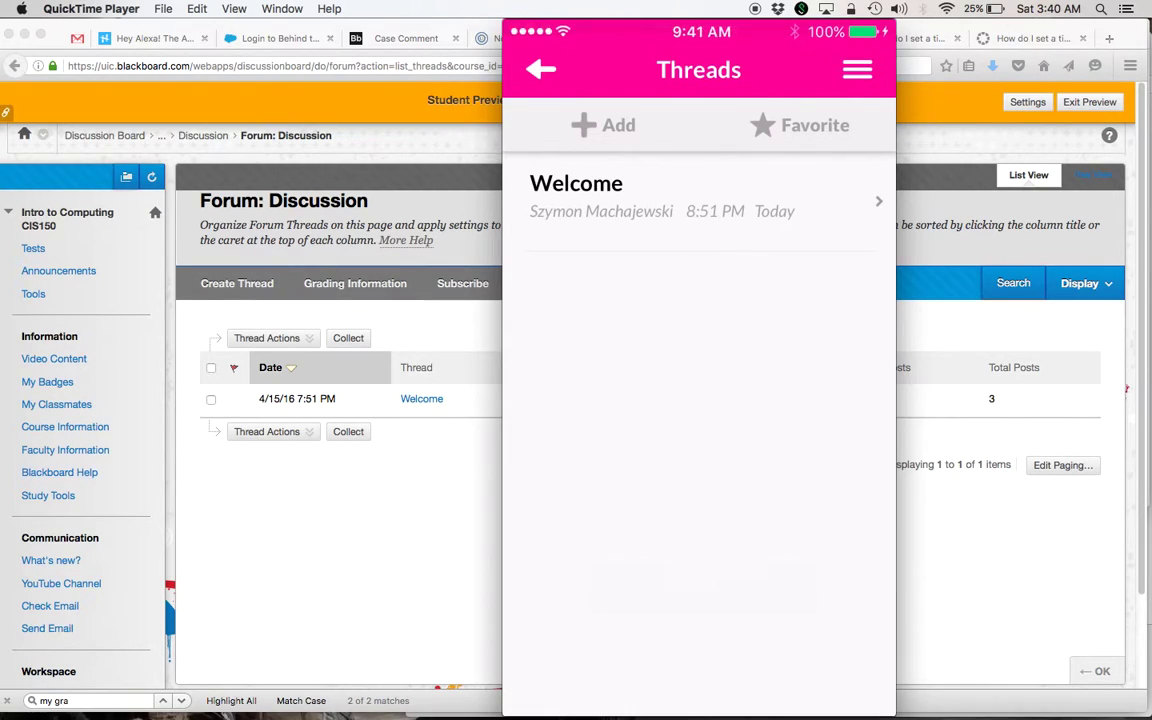
pyautogui.click(640, 197)
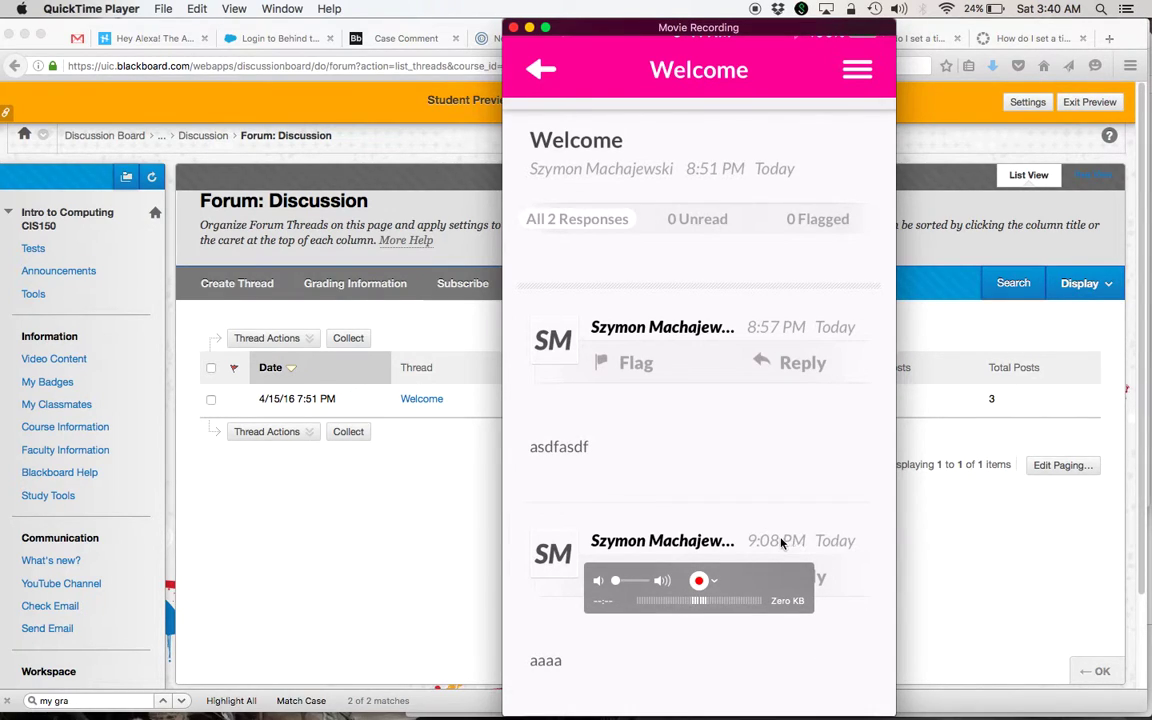
# - Open the Welcome thread in the browser and compare its 7:57/8:08 PM CDT replies with the phone's 8:57/9:08 PM
pyautogui.click(384, 529)
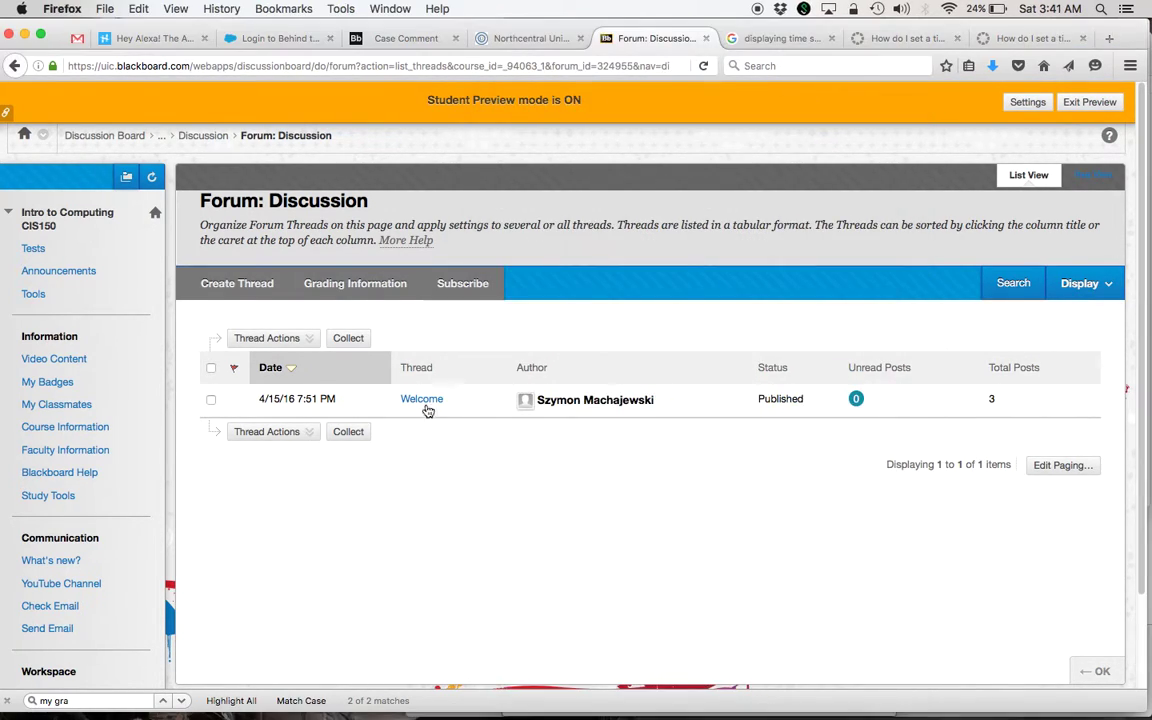
pyautogui.click(428, 400)
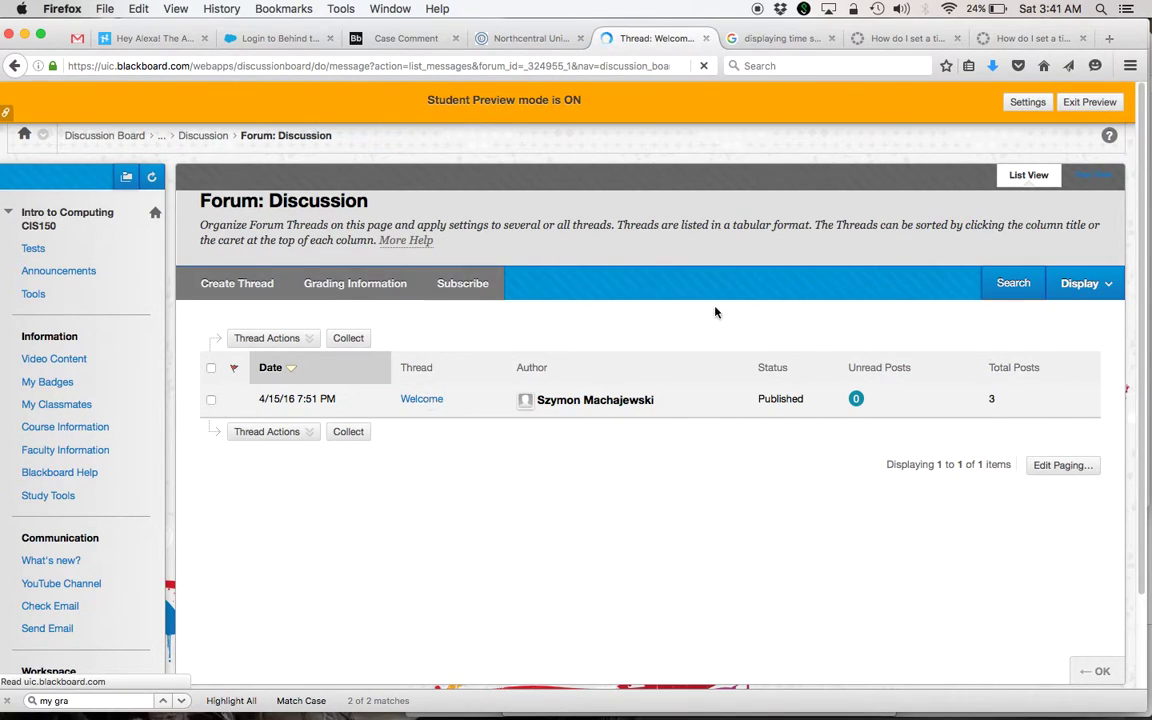
pyautogui.scroll(-5, 715, 312)
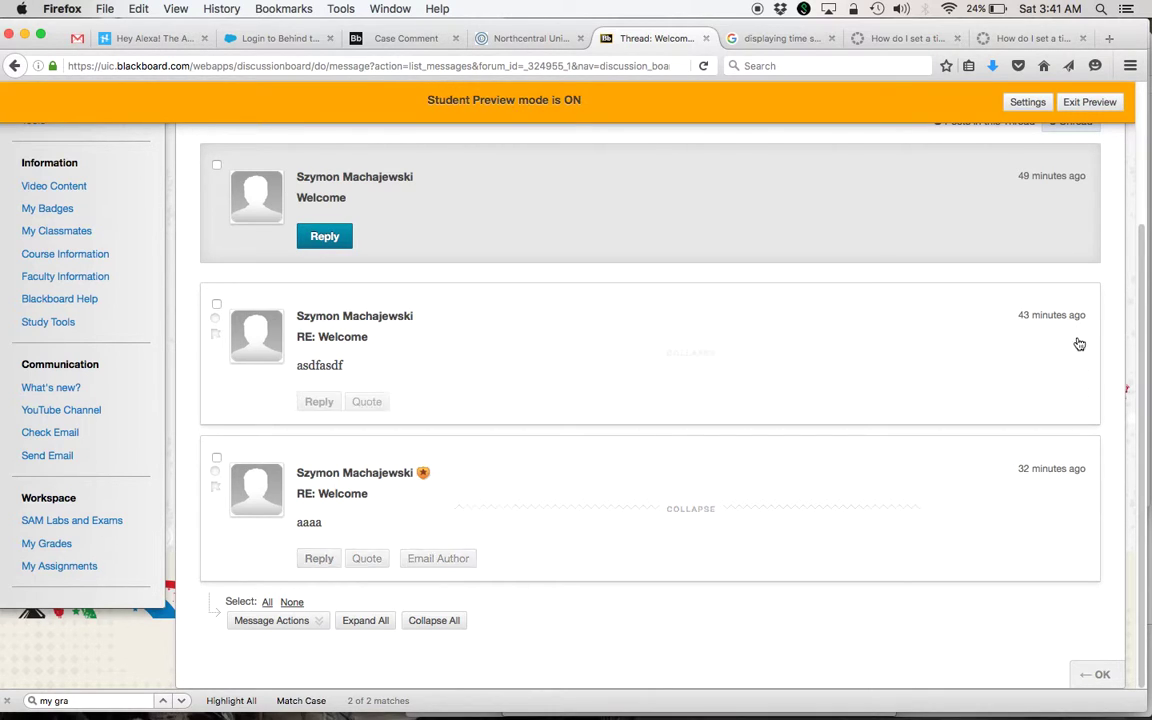
pyautogui.moveTo(604, 668)
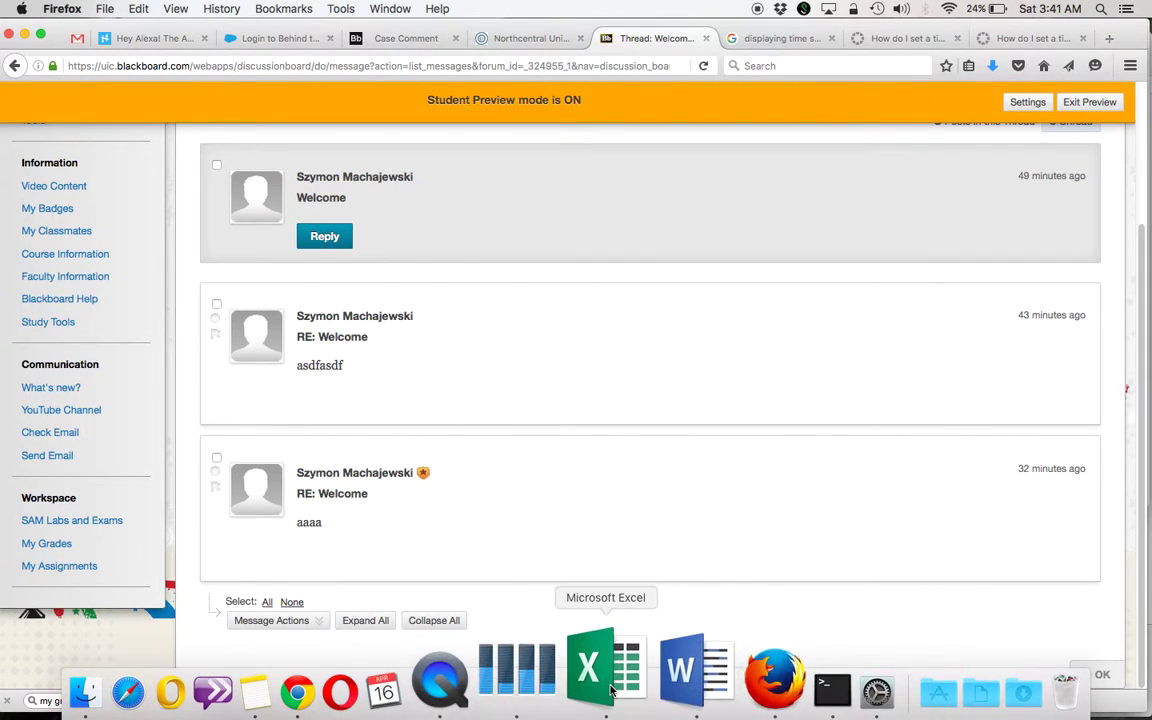
pyautogui.click(505, 688)
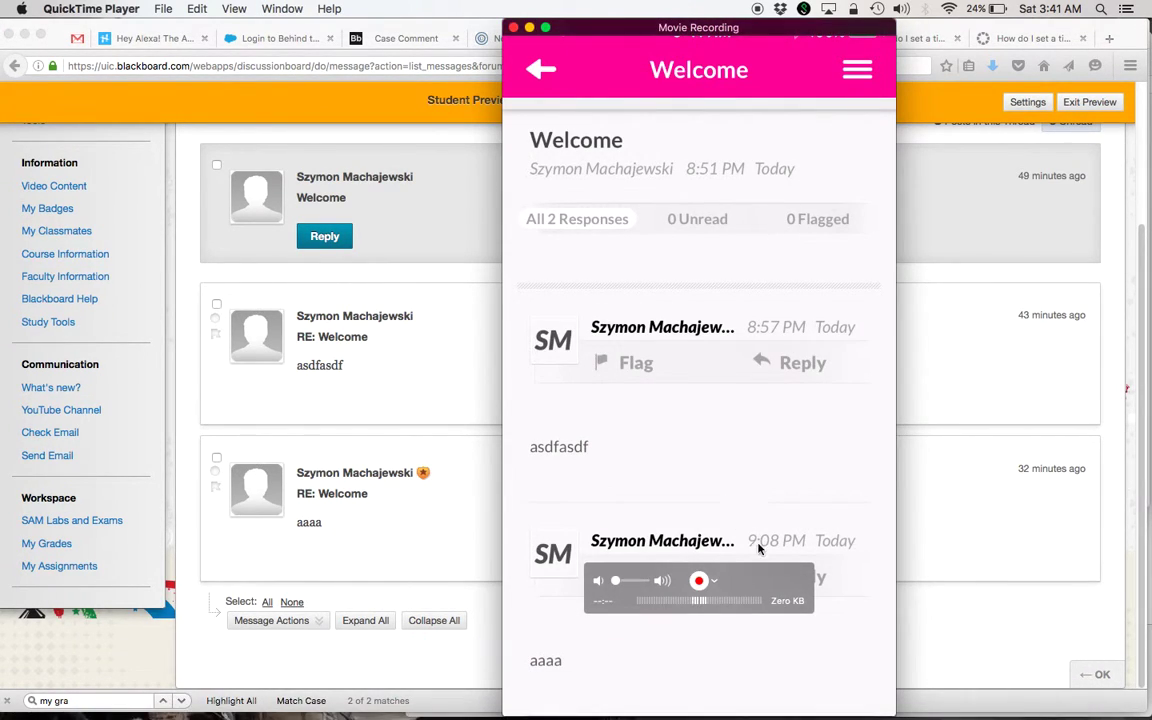